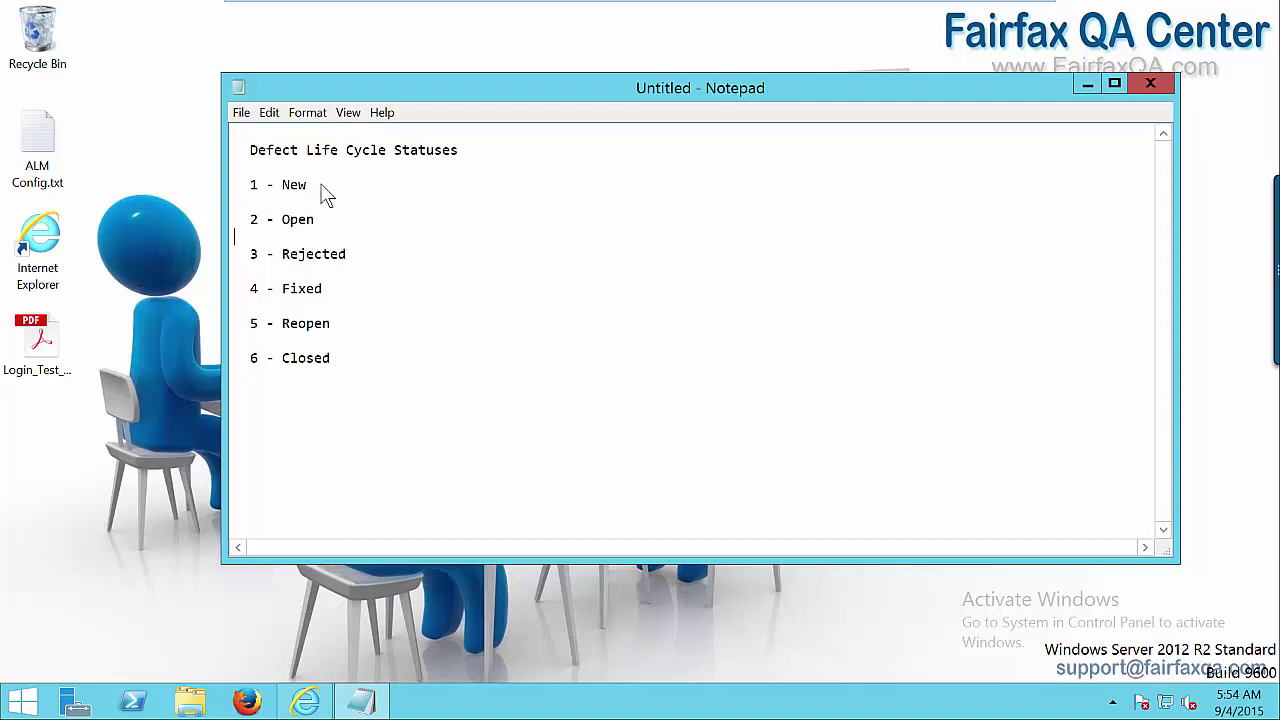
pyautogui.moveTo(329, 186); pyautogui.dragTo(252, 185)
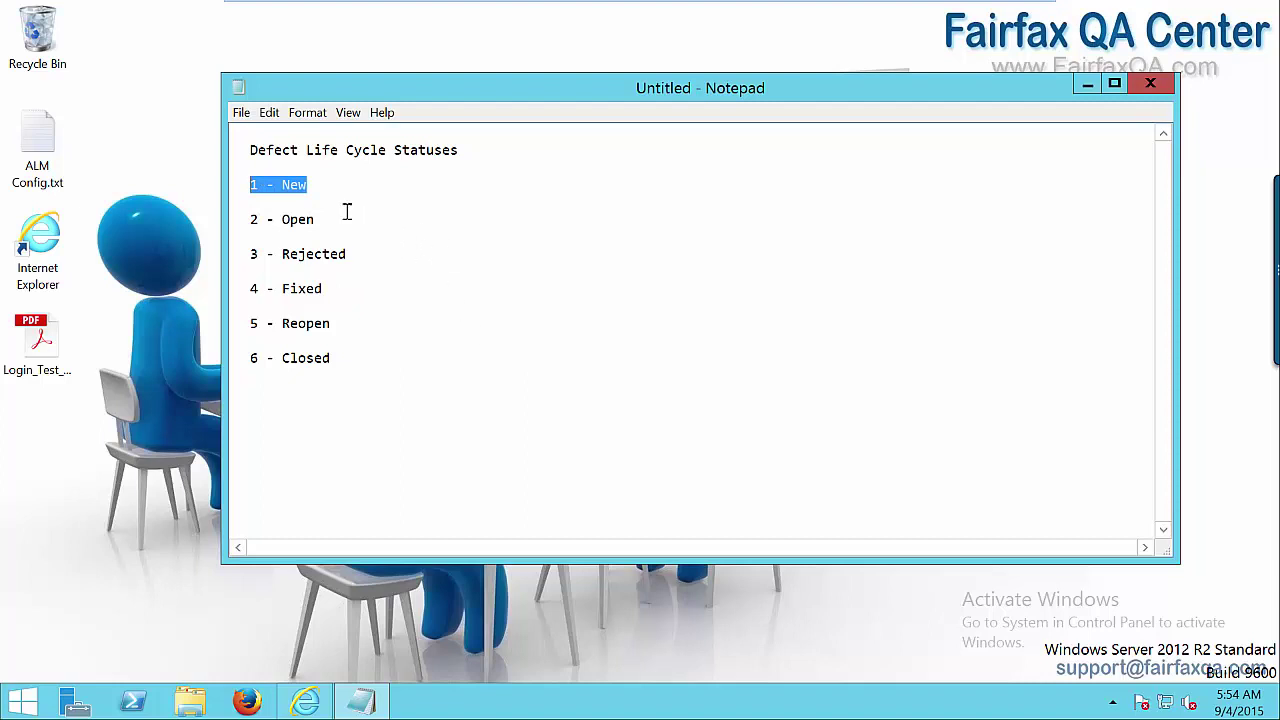
pyautogui.click(315, 188)
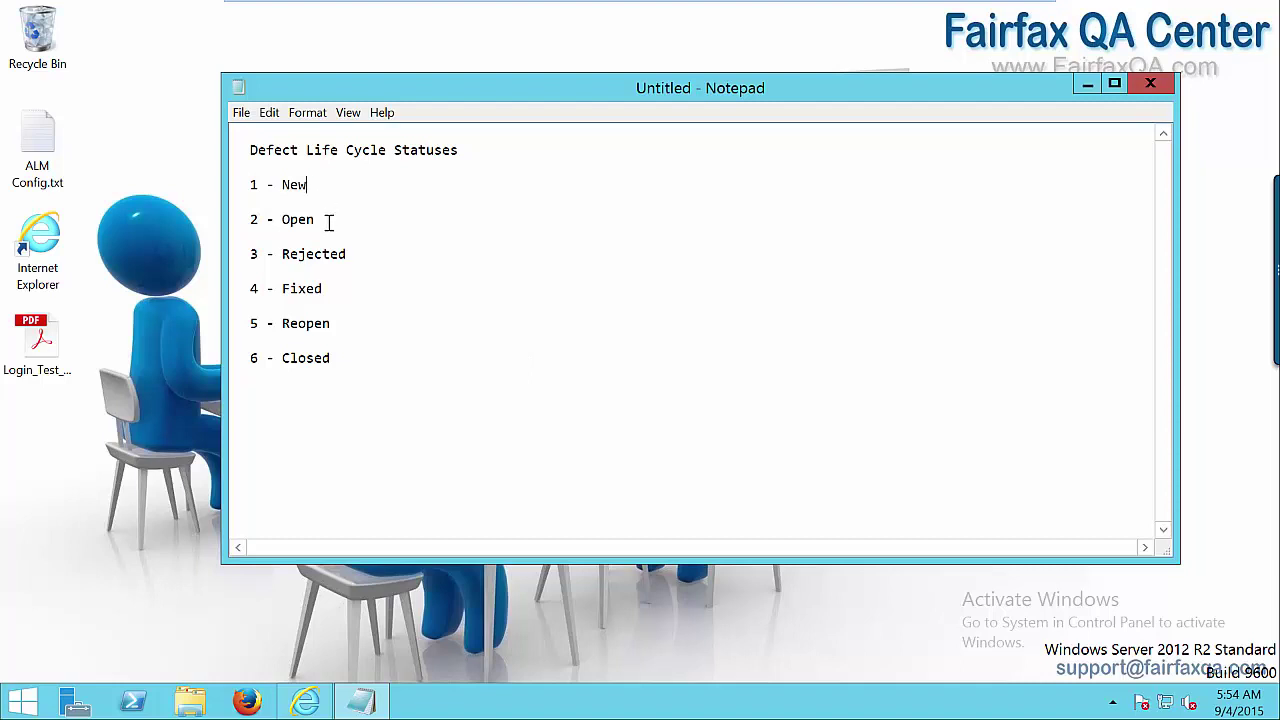
pyautogui.moveTo(320, 221); pyautogui.dragTo(249, 222)
pyautogui.click(328, 221)
pyautogui.hotkey('ctrl', 'End')
pyautogui.click(346, 258)
pyautogui.moveTo(346, 258); pyautogui.dragTo(247, 254)
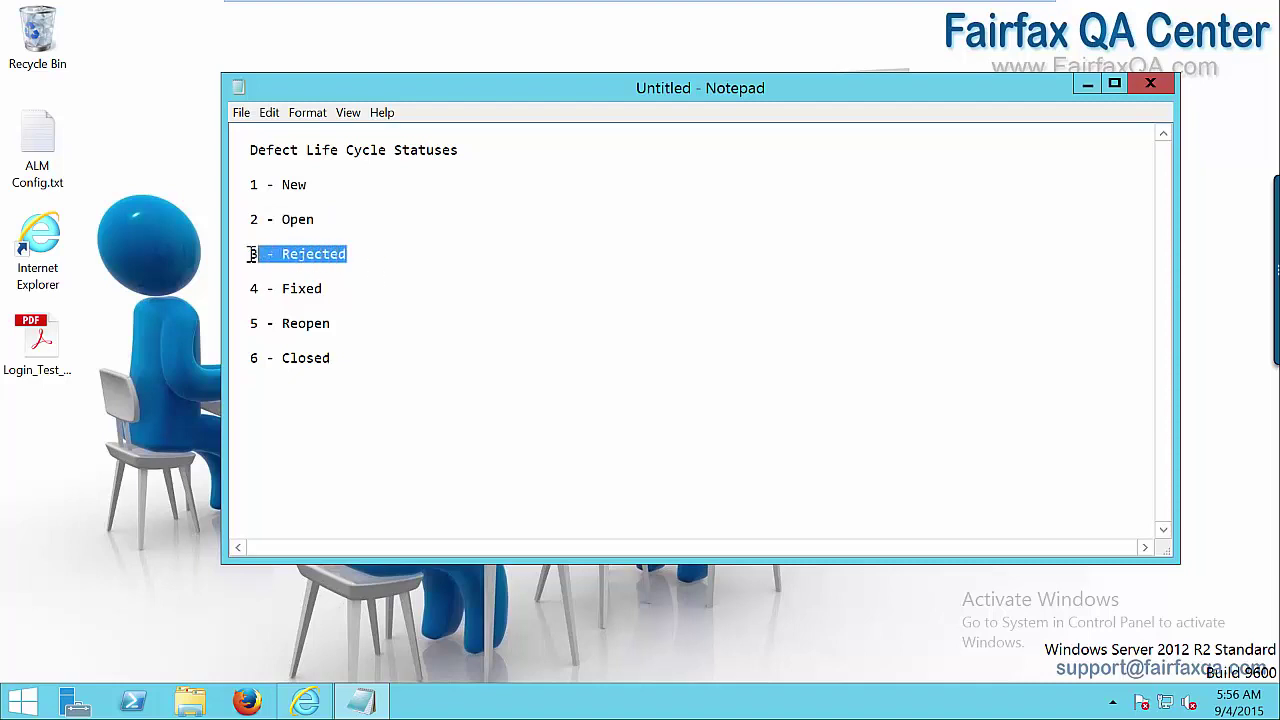
pyautogui.click(392, 257)
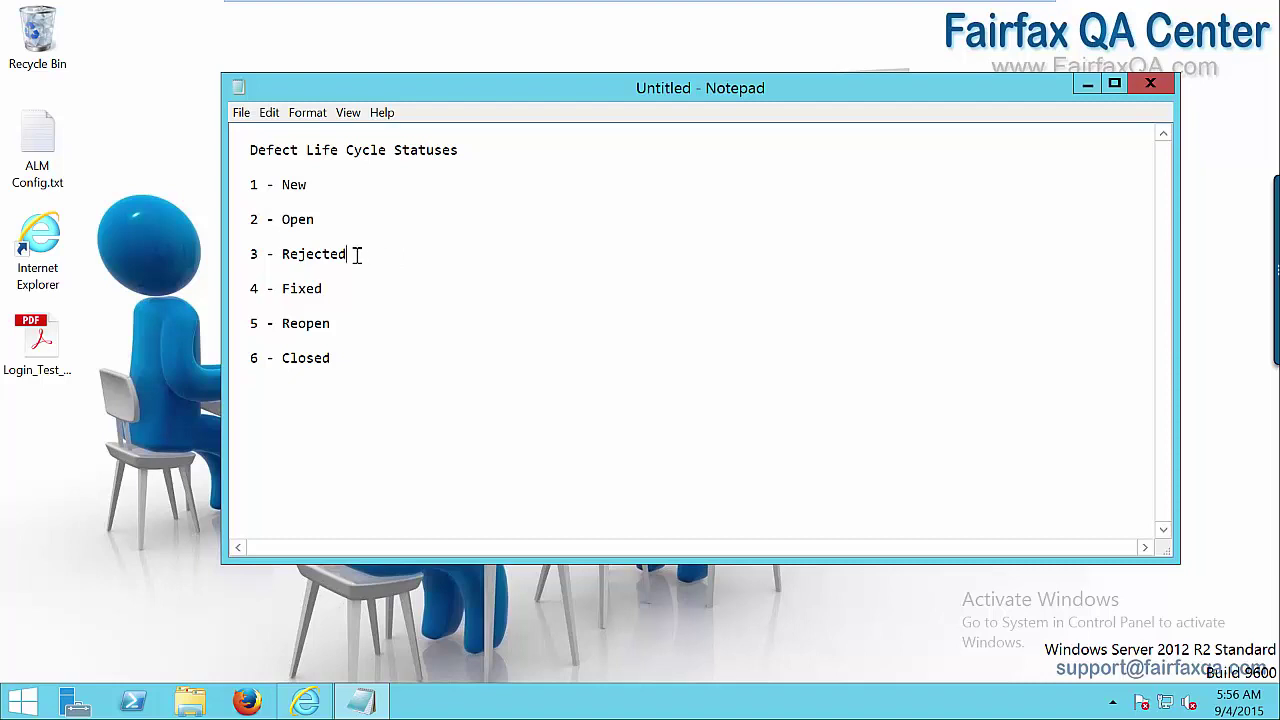
pyautogui.moveTo(348, 256); pyautogui.dragTo(254, 258)
pyautogui.click(355, 266)
pyautogui.moveTo(321, 289); pyautogui.dragTo(248, 291)
pyautogui.click(343, 289)
# Step: Highlight the 5 - Reopen status line in Notepad while explaining it
pyautogui.moveTo(346, 326); pyautogui.dragTo(246, 326)
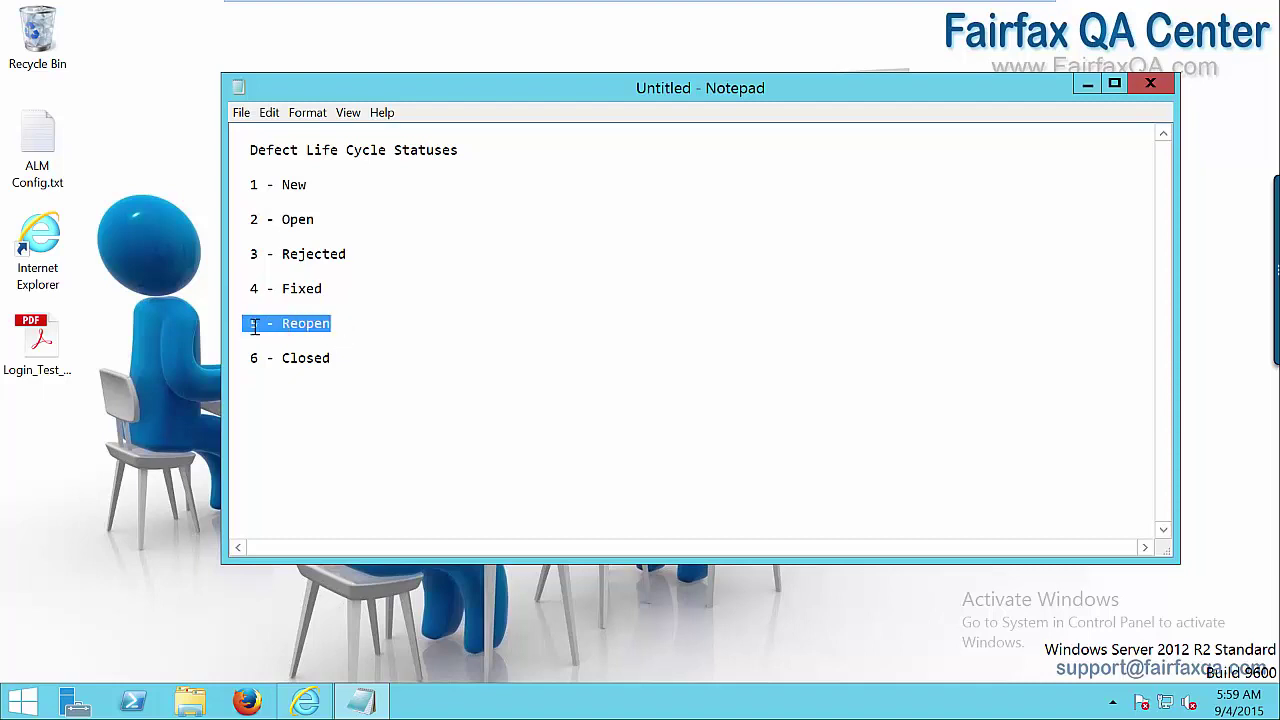
pyautogui.click(306, 325)
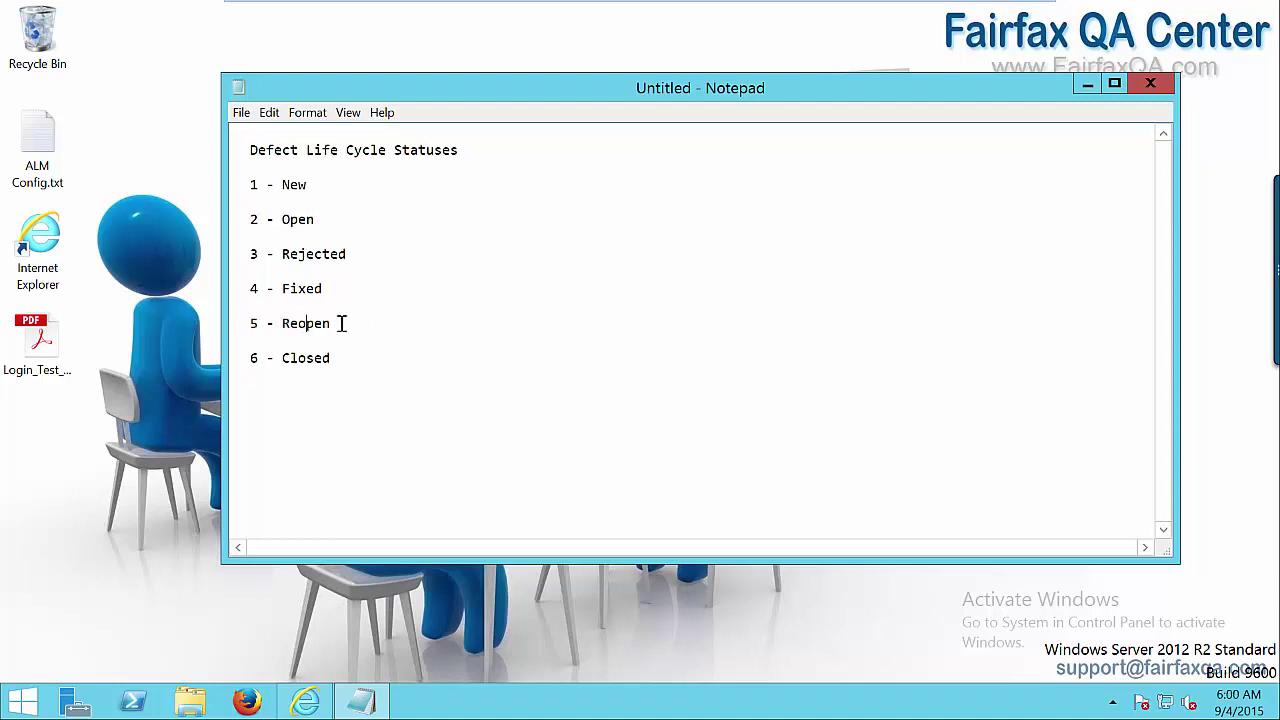
pyautogui.moveTo(331, 323); pyautogui.dragTo(258, 323)
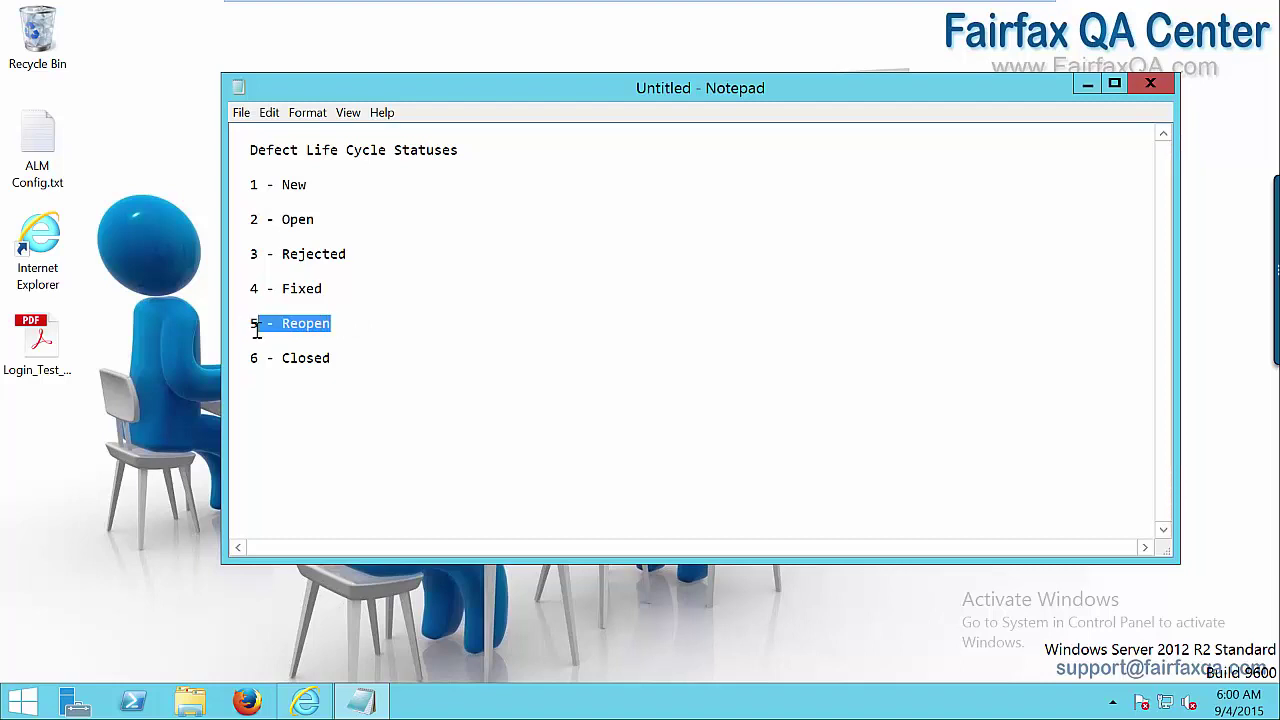
pyautogui.click(346, 324)
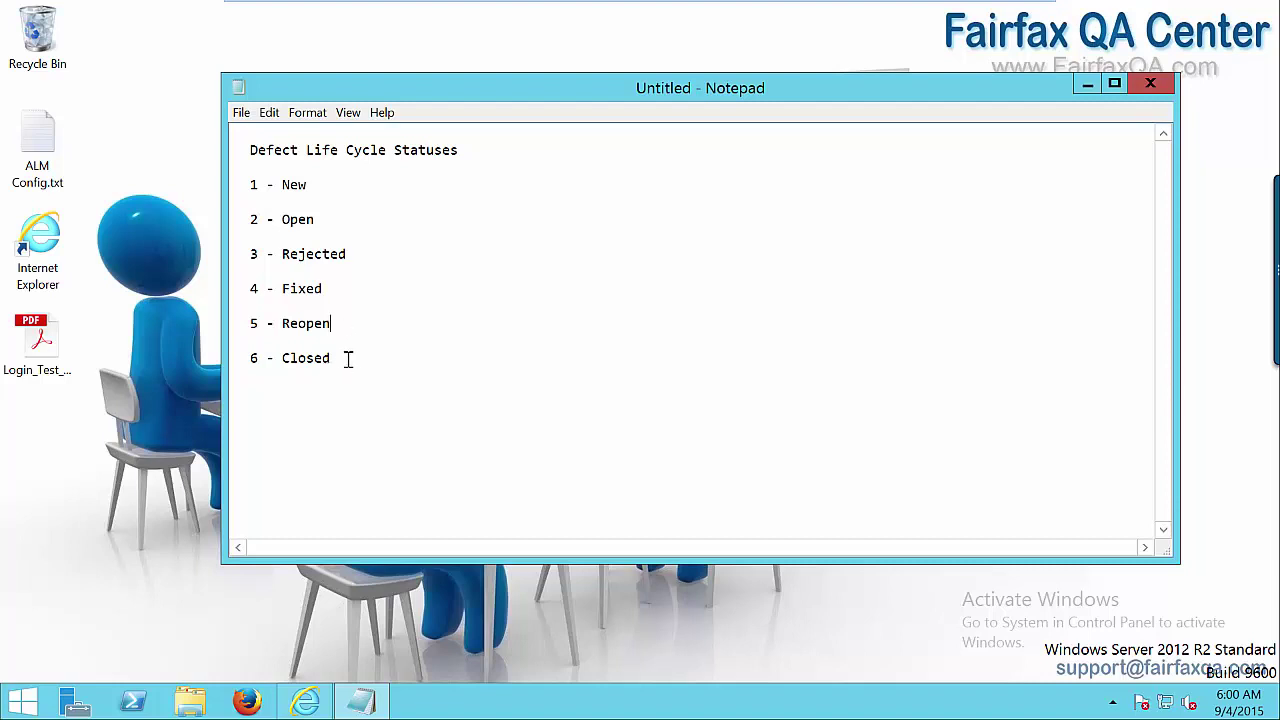
# Step: Highlight the 6 - Closed line, then Reopen, then the Fixed and Reopen lines together
pyautogui.moveTo(340, 357); pyautogui.dragTo(243, 366)
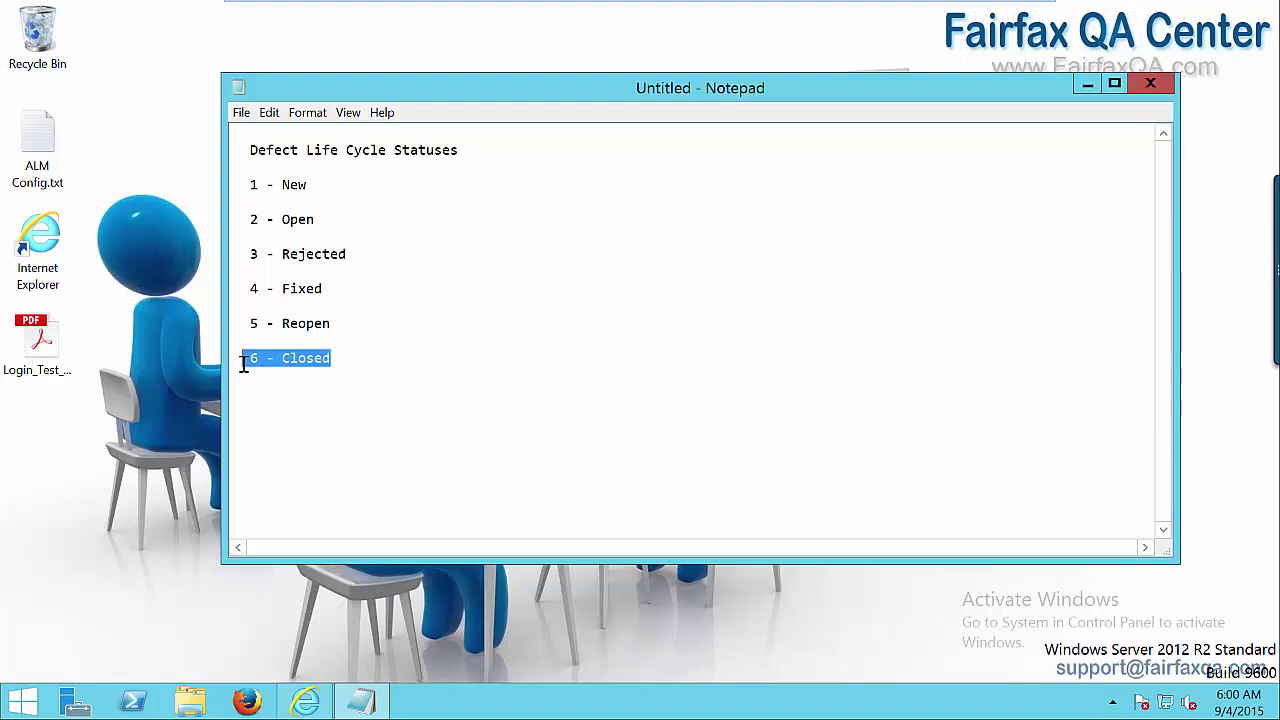
pyautogui.click(350, 360)
pyautogui.moveTo(350, 360); pyautogui.dragTo(252, 362)
pyautogui.click(410, 358)
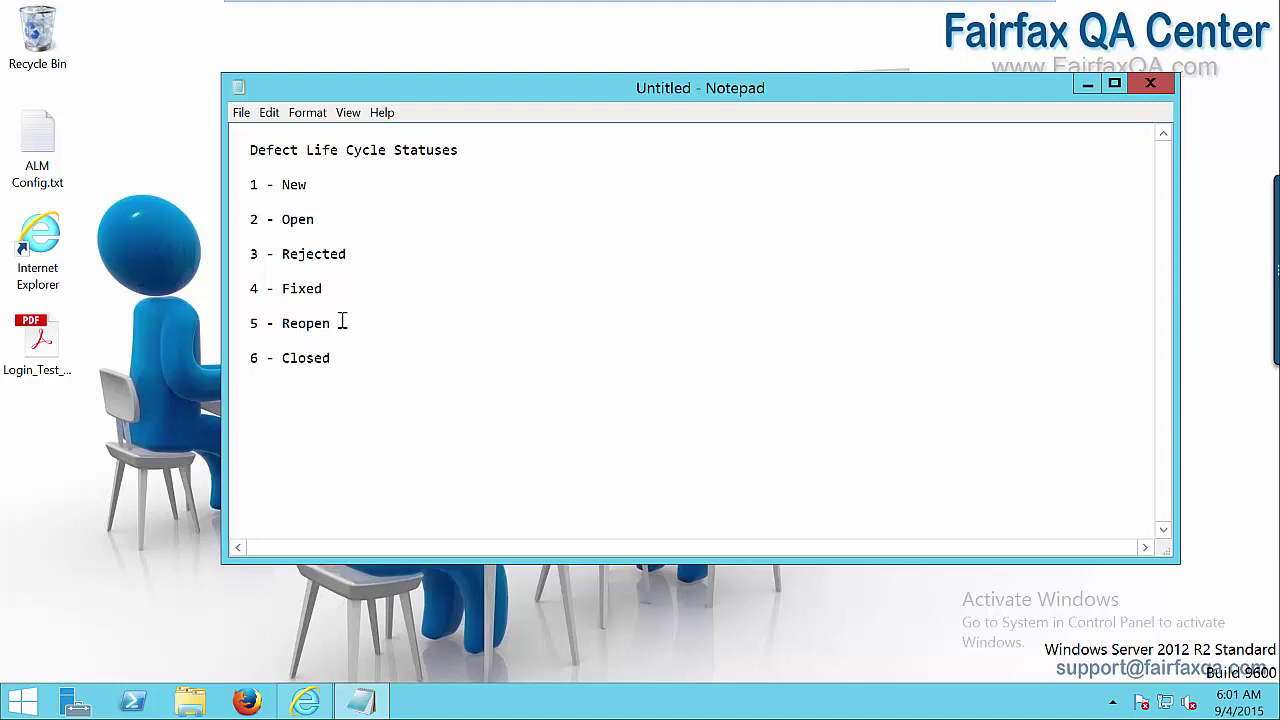
pyautogui.moveTo(330, 324); pyautogui.dragTo(241, 323)
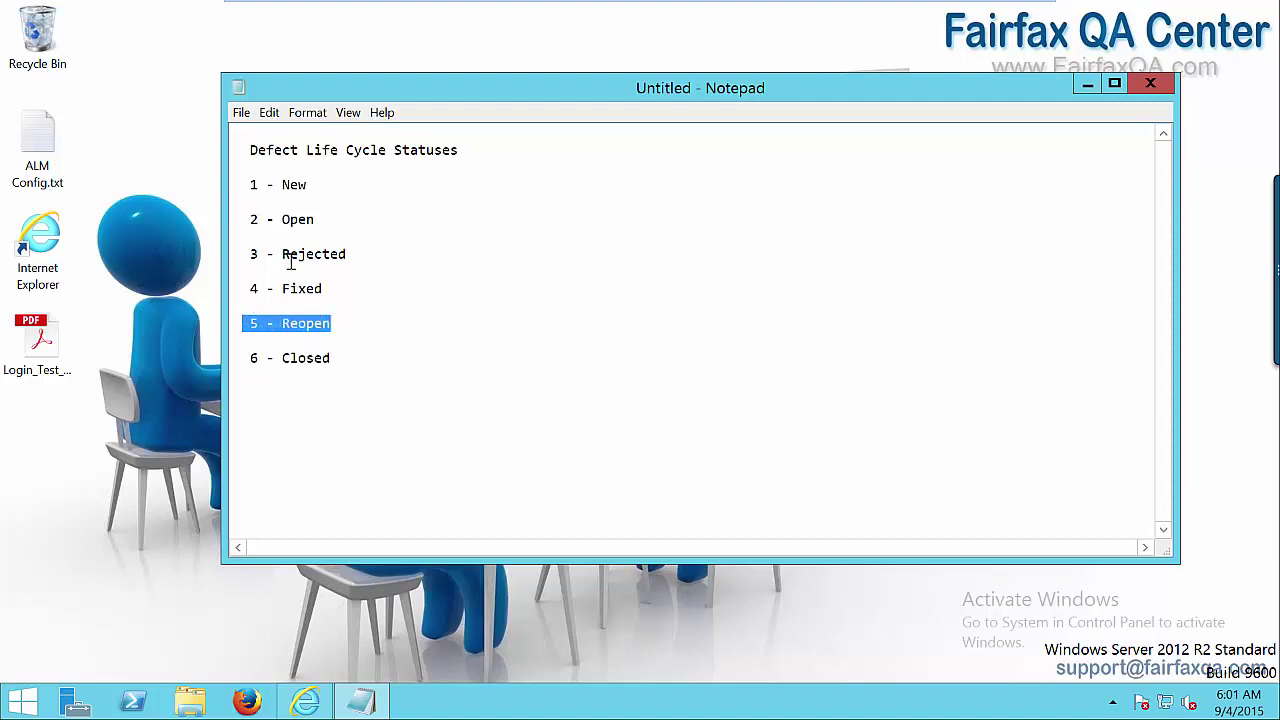
pyautogui.click(301, 220)
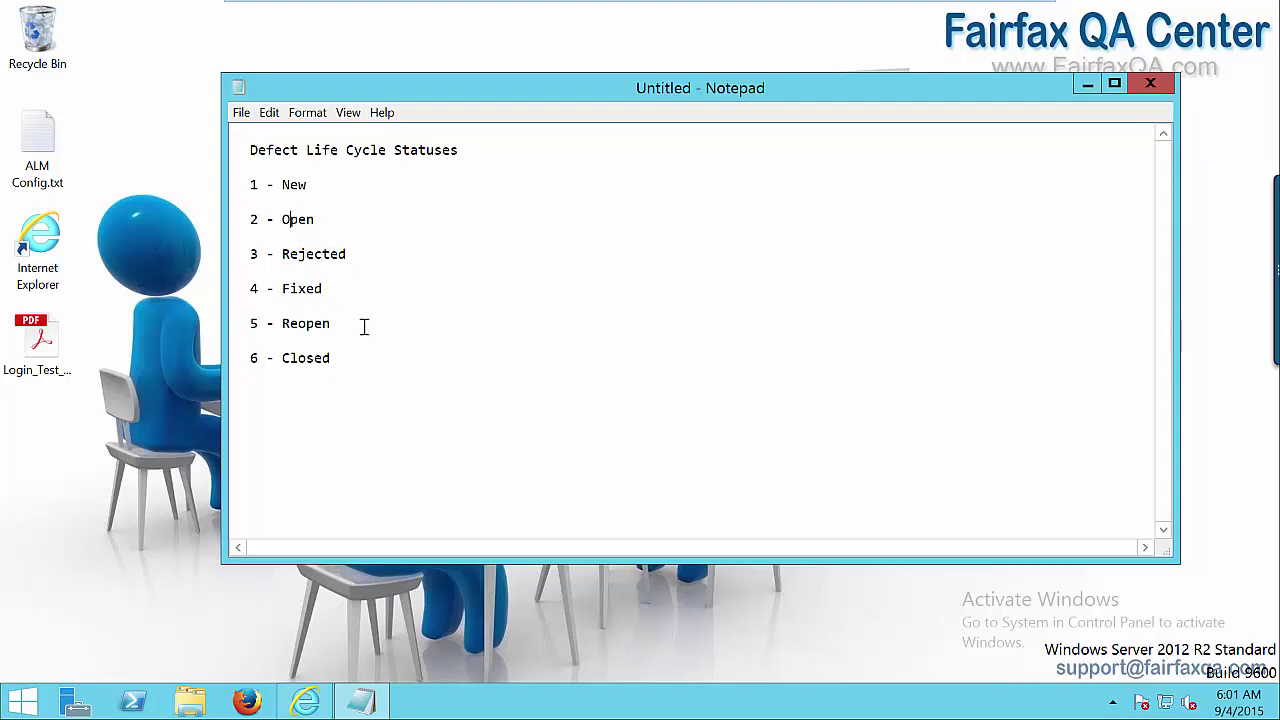
pyautogui.moveTo(349, 329); pyautogui.dragTo(294, 251)
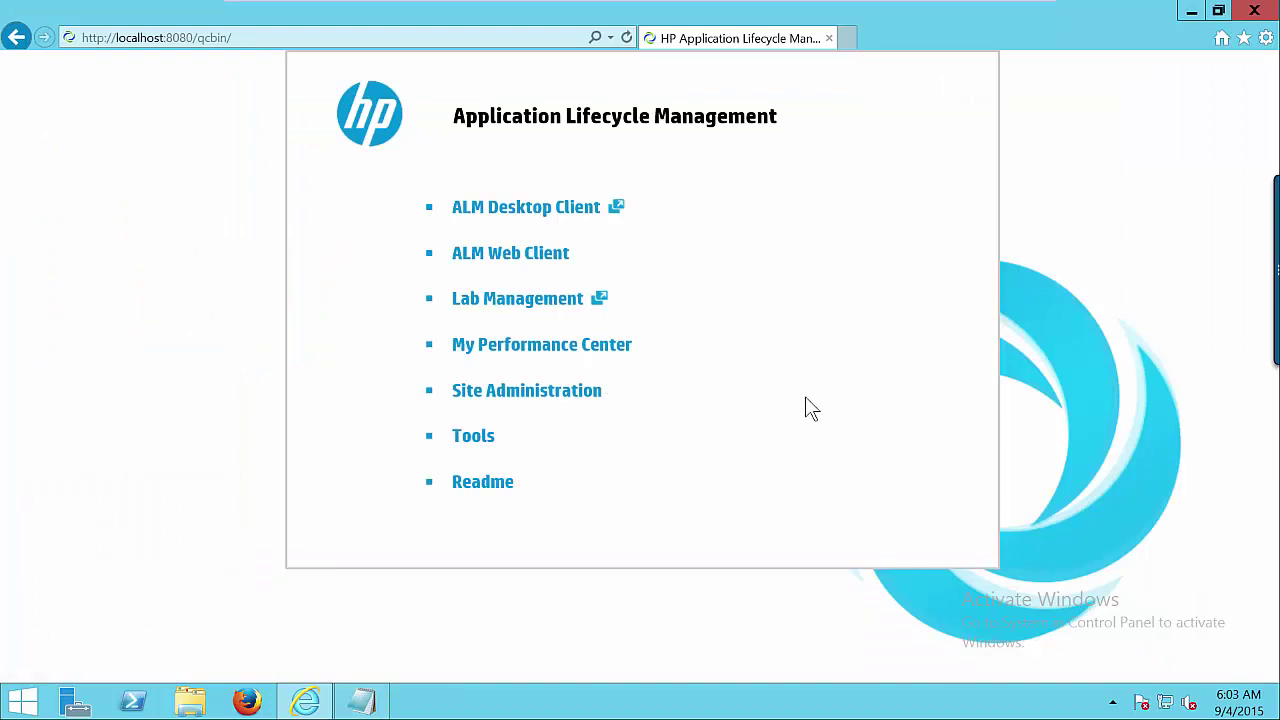
# Step: Launch the ALM desktop client, authenticate with the account password, and log in to FINANCE/ClientReport
pyautogui.click(521, 210)
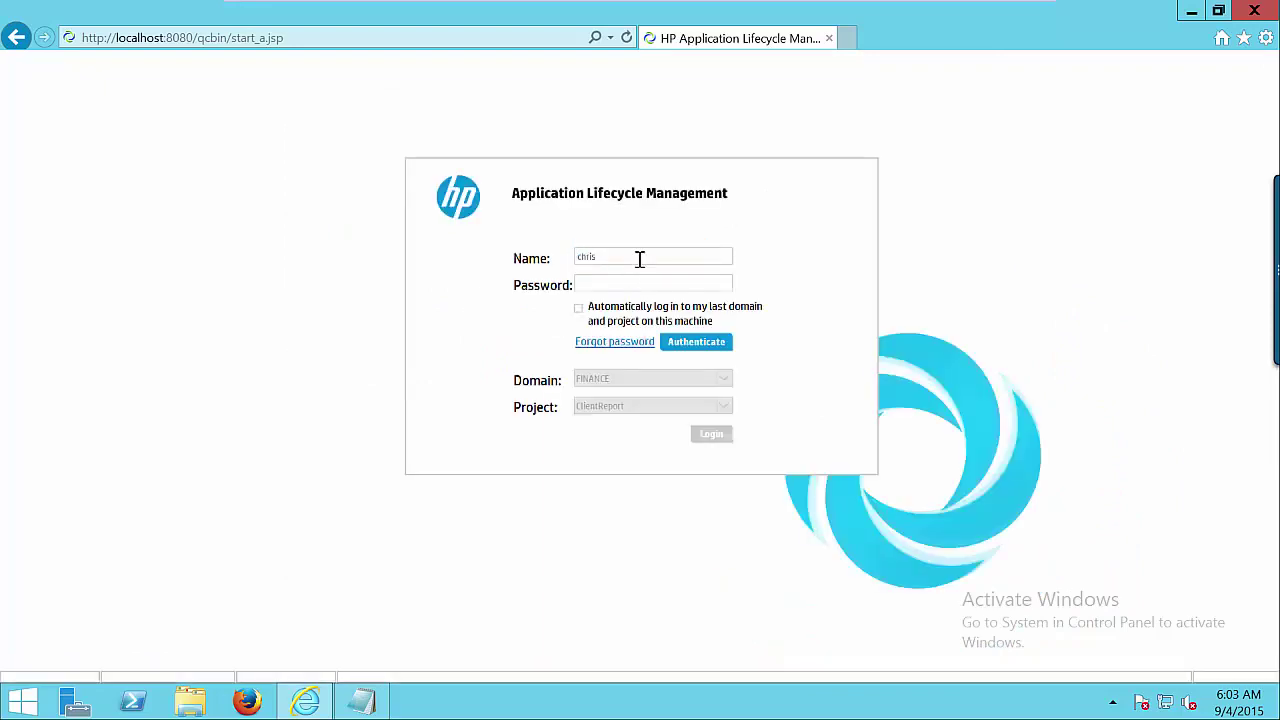
pyautogui.click(623, 287)
pyautogui.write('******')
pyautogui.click(686, 350)
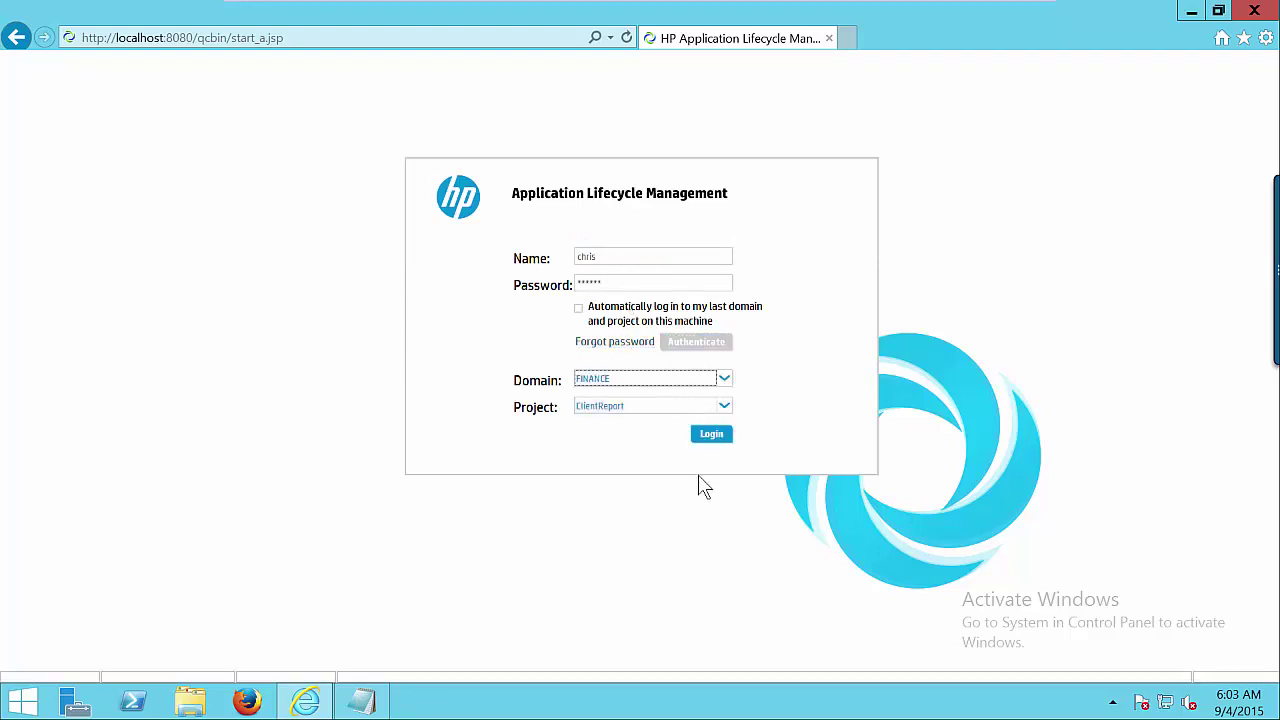
pyautogui.click(712, 435)
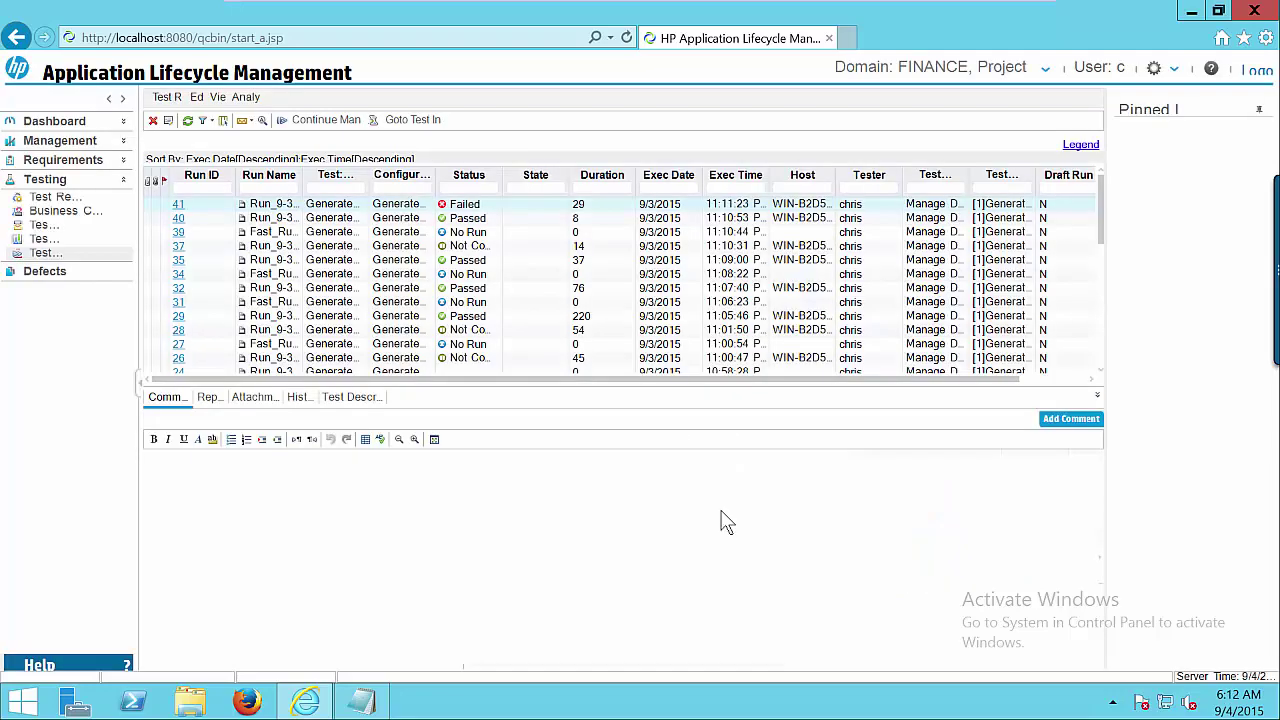
# Step: Go from Test Lab to the empty Defects module
pyautogui.click(45, 239)
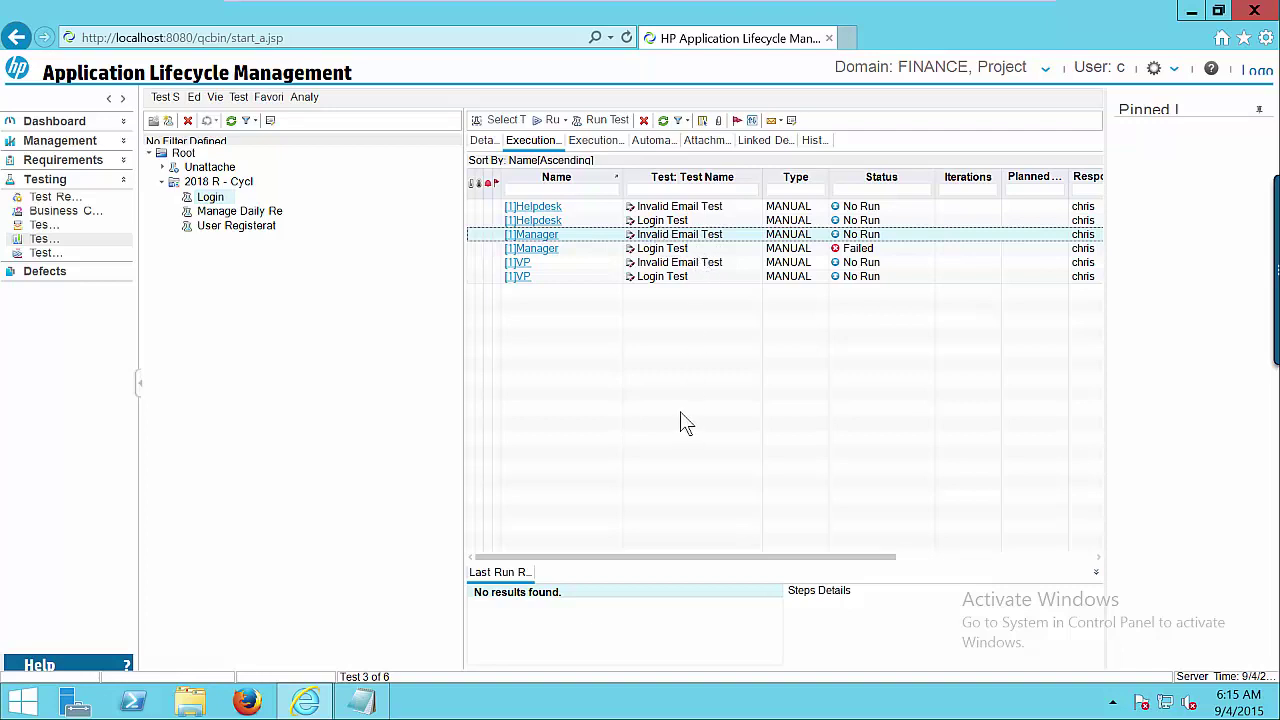
pyautogui.click(50, 271)
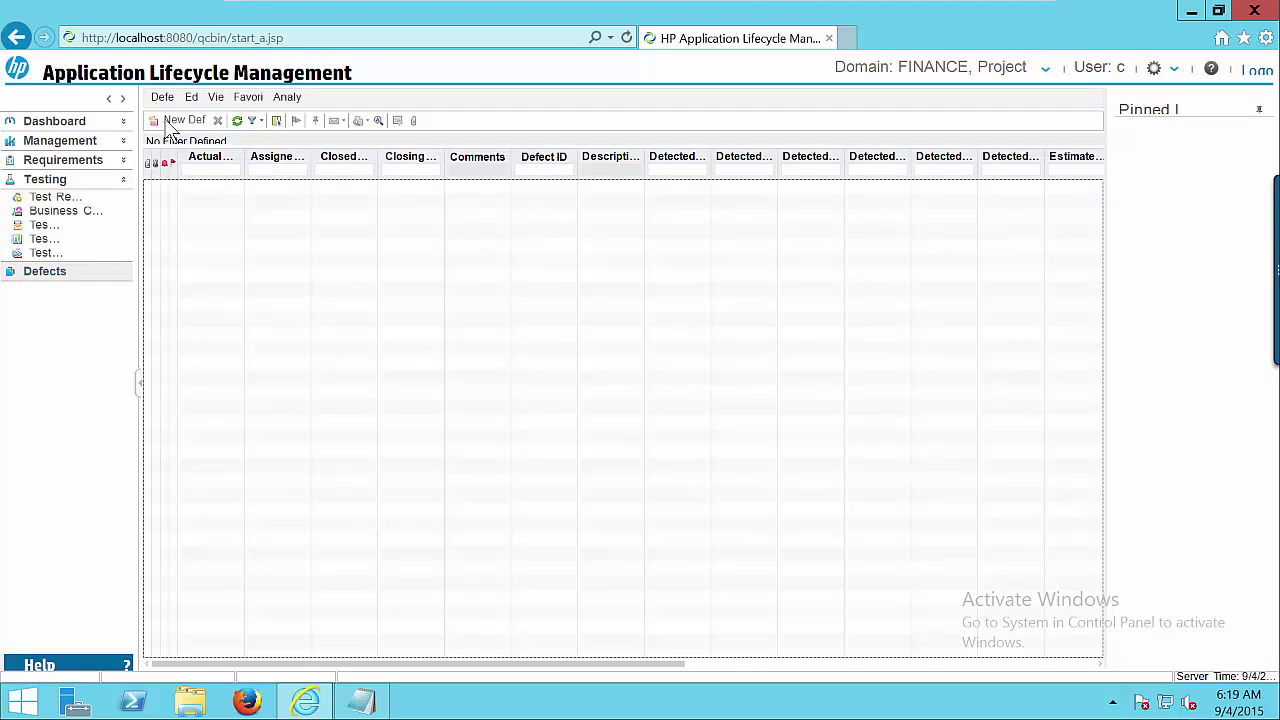
# Step: Start a new defect titled 'Login page is accepting invalid email address' with severity 4-Very High
pyautogui.click(168, 122)
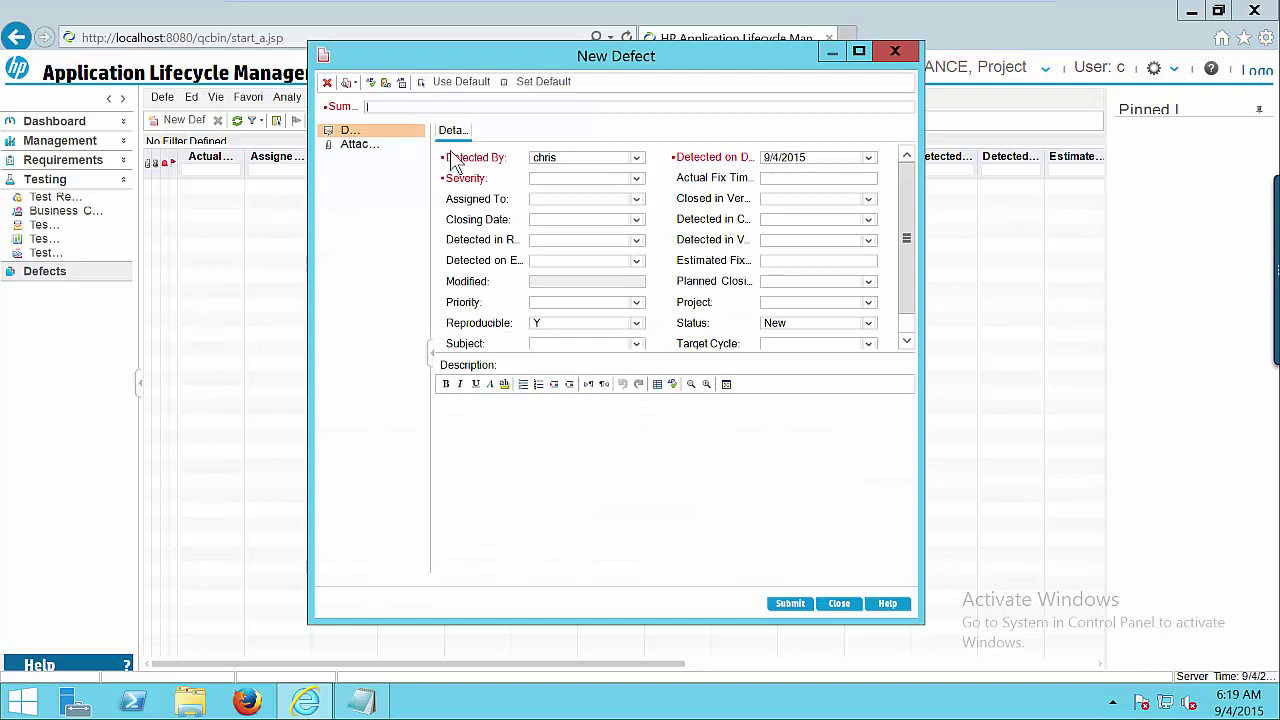
pyautogui.click(464, 104)
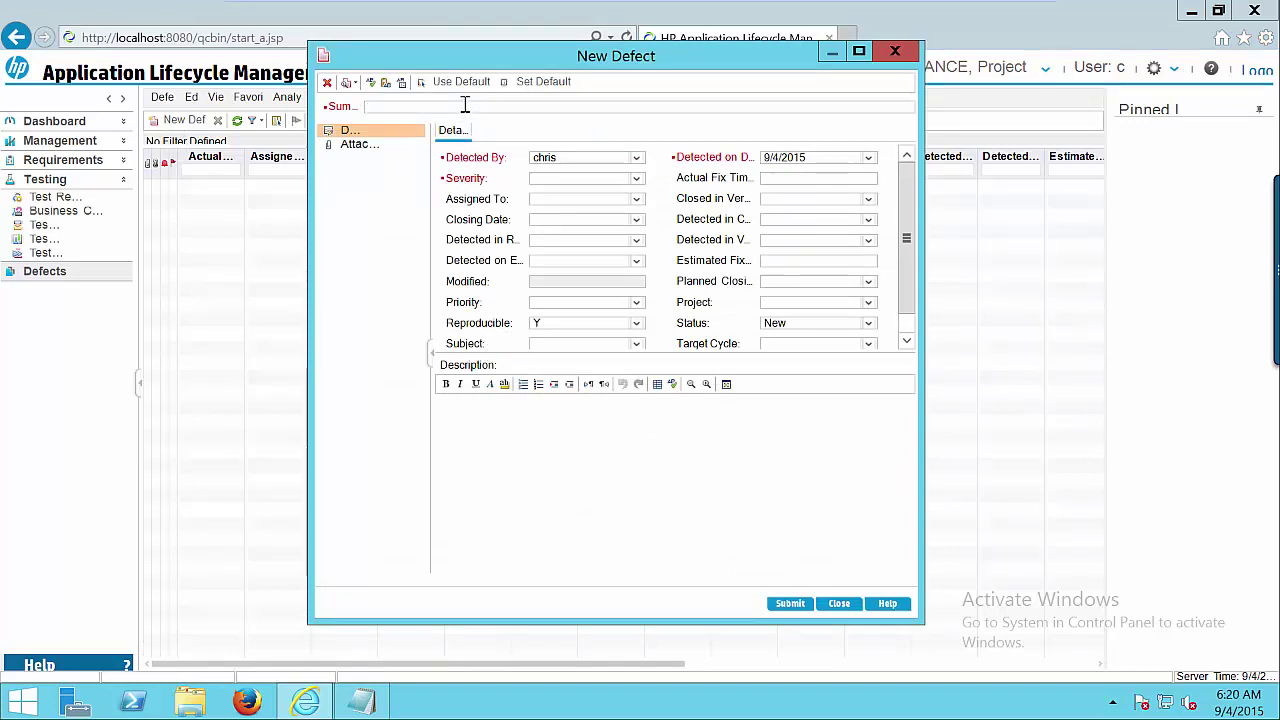
pyautogui.write('Login page is a')
pyautogui.write('ccepting invalid email address')
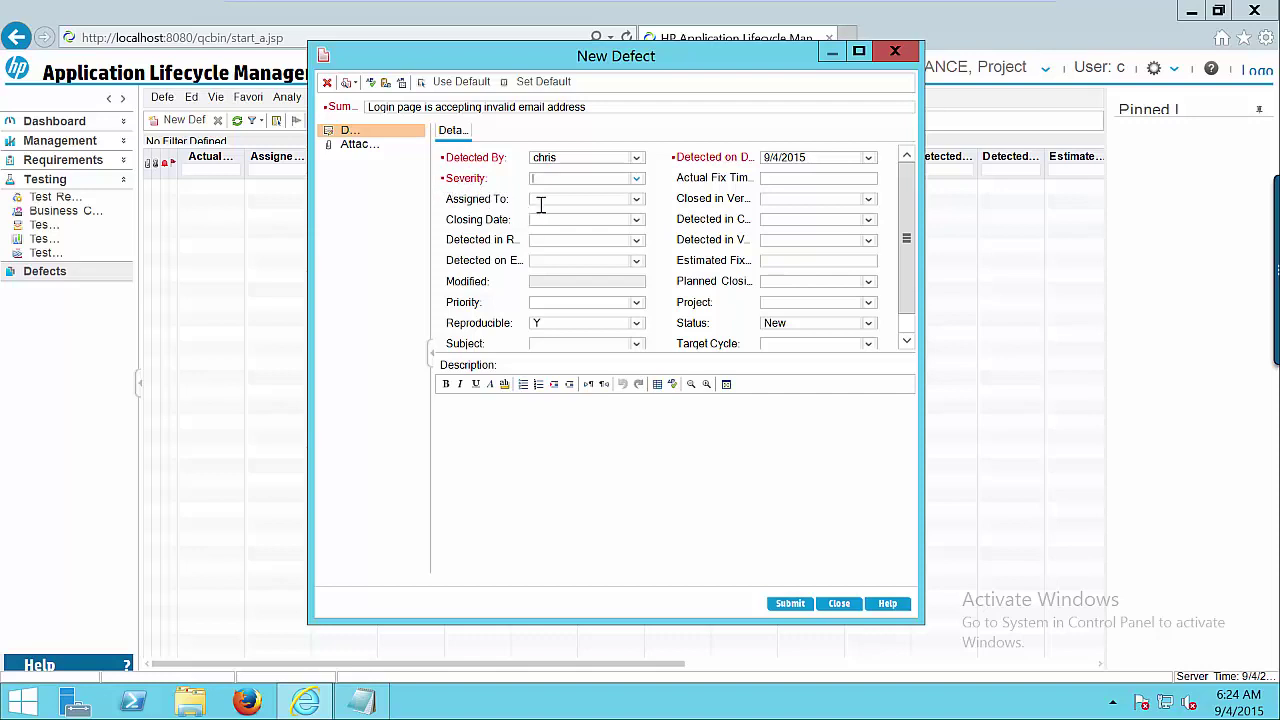
pyautogui.click(638, 181)
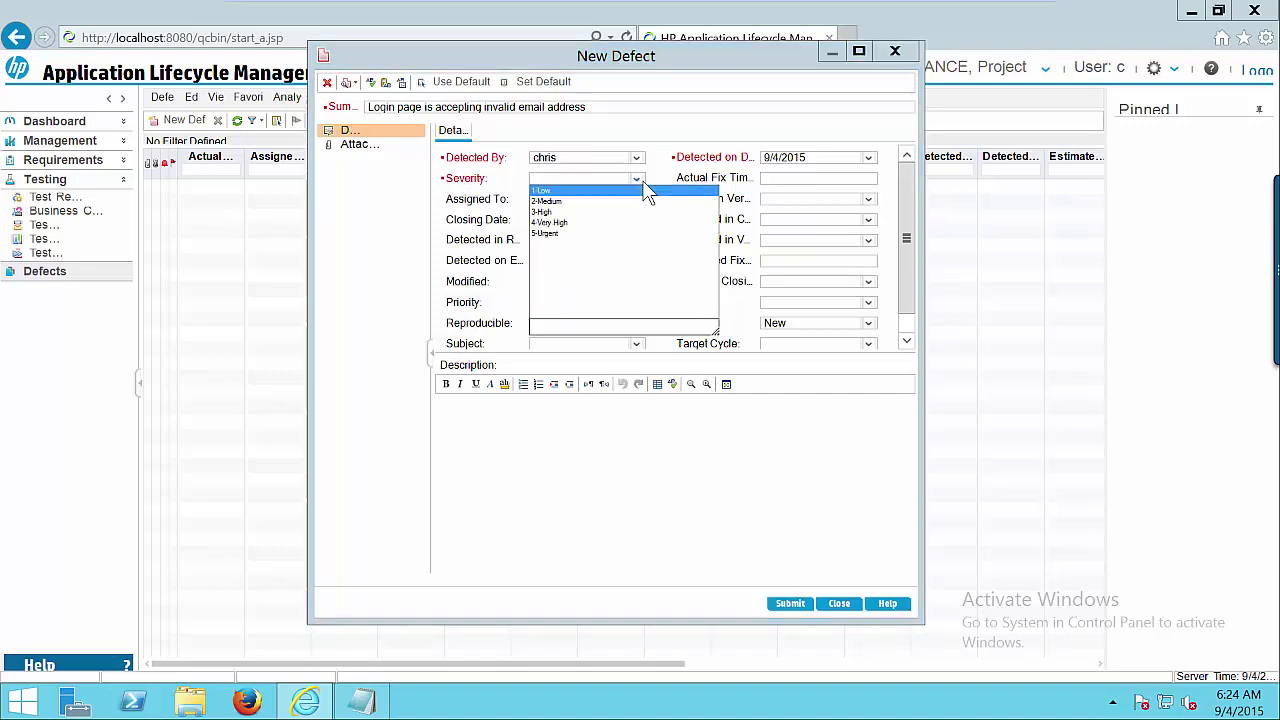
pyautogui.click(566, 223)
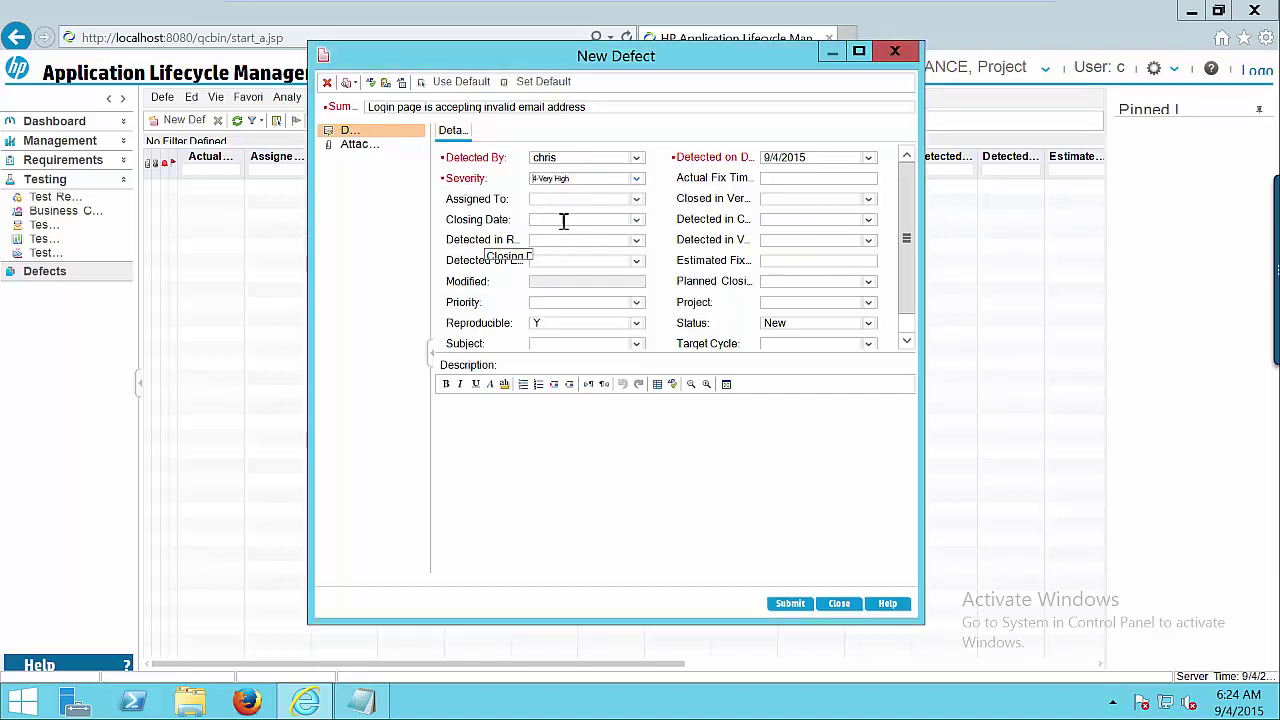
# Step: Set target release to R1 (Releases > 2018) and target cycle to Cycle1
pyautogui.scroll(-1, 905, 235)
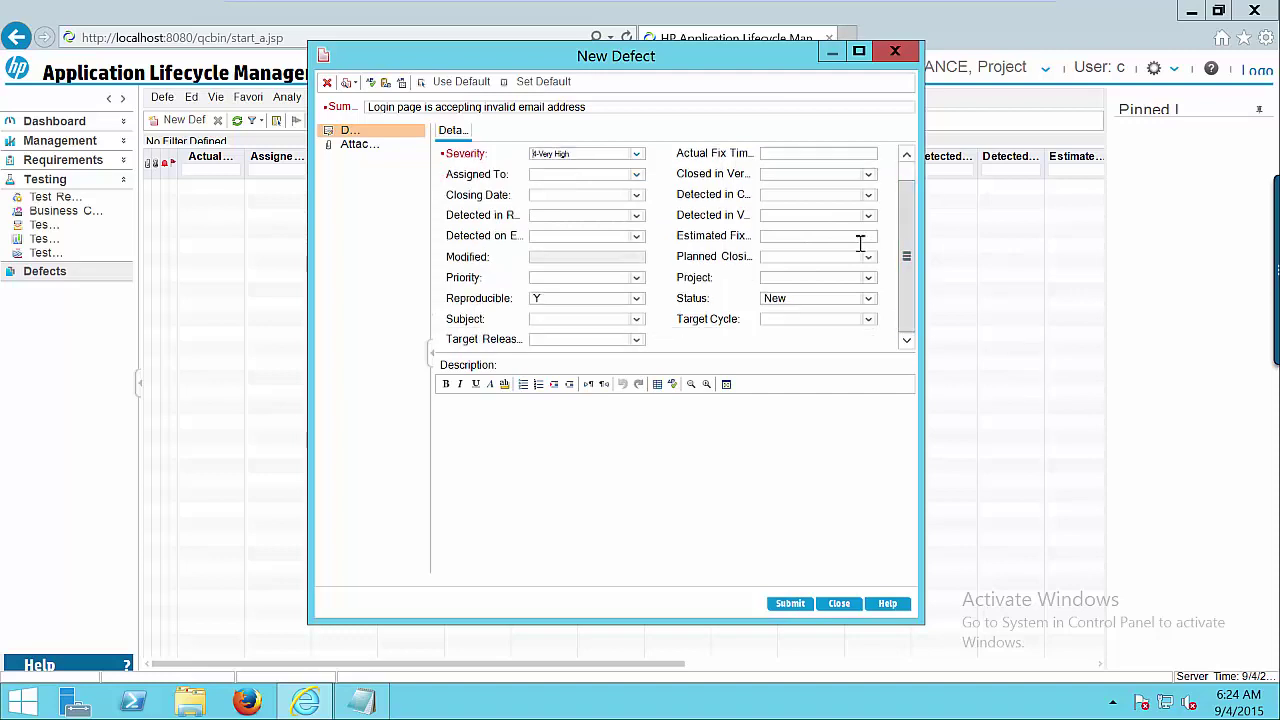
pyautogui.click(637, 340)
pyautogui.click(538, 379)
pyautogui.click(549, 393)
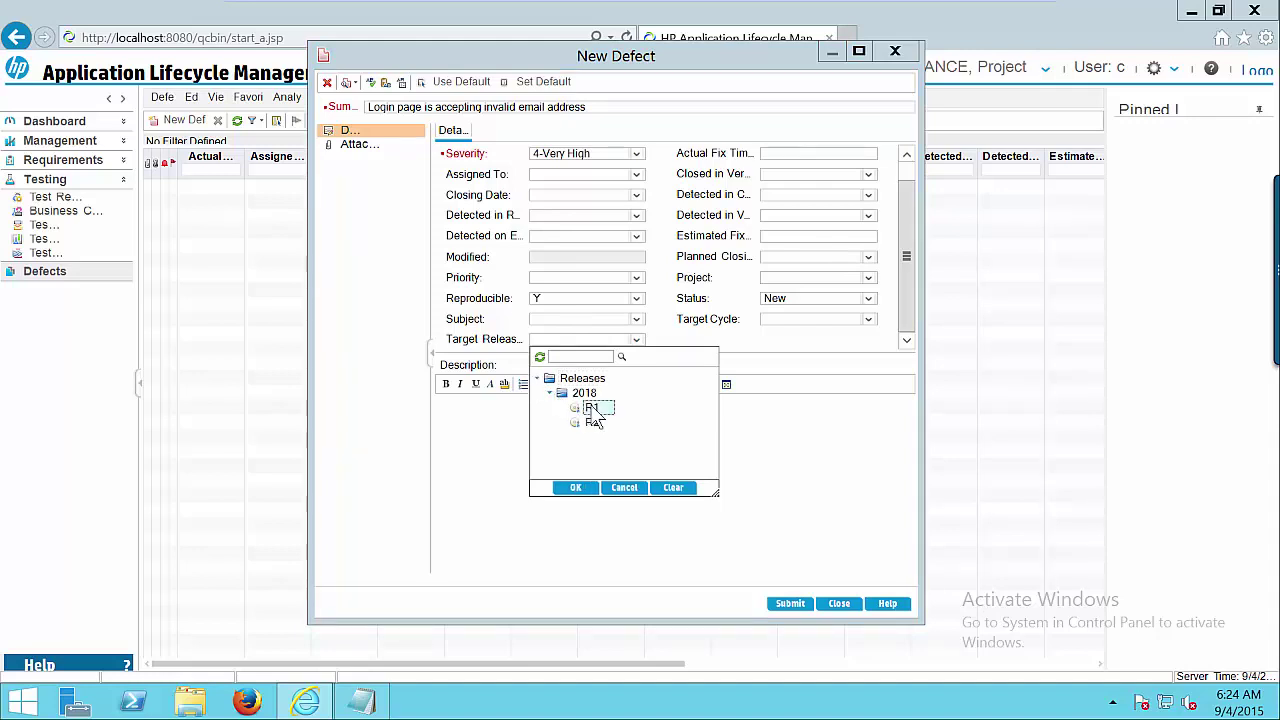
pyautogui.doubleClick(591, 408)
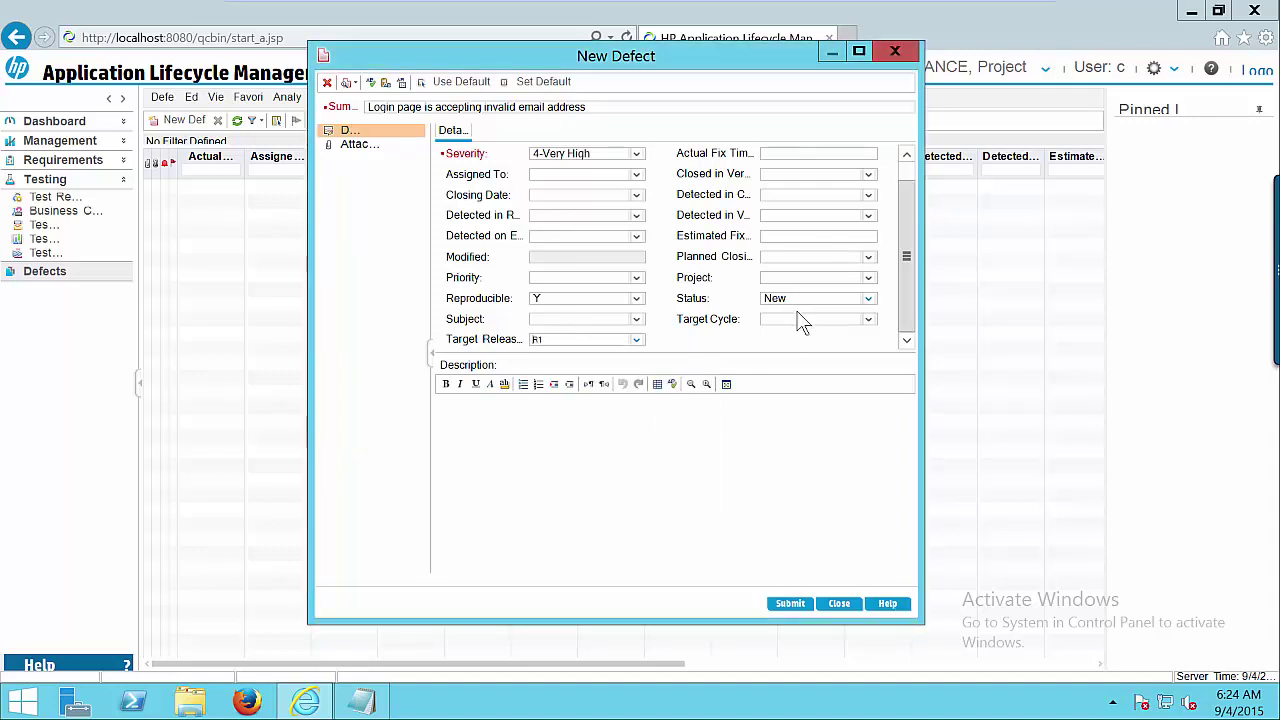
pyautogui.click(869, 319)
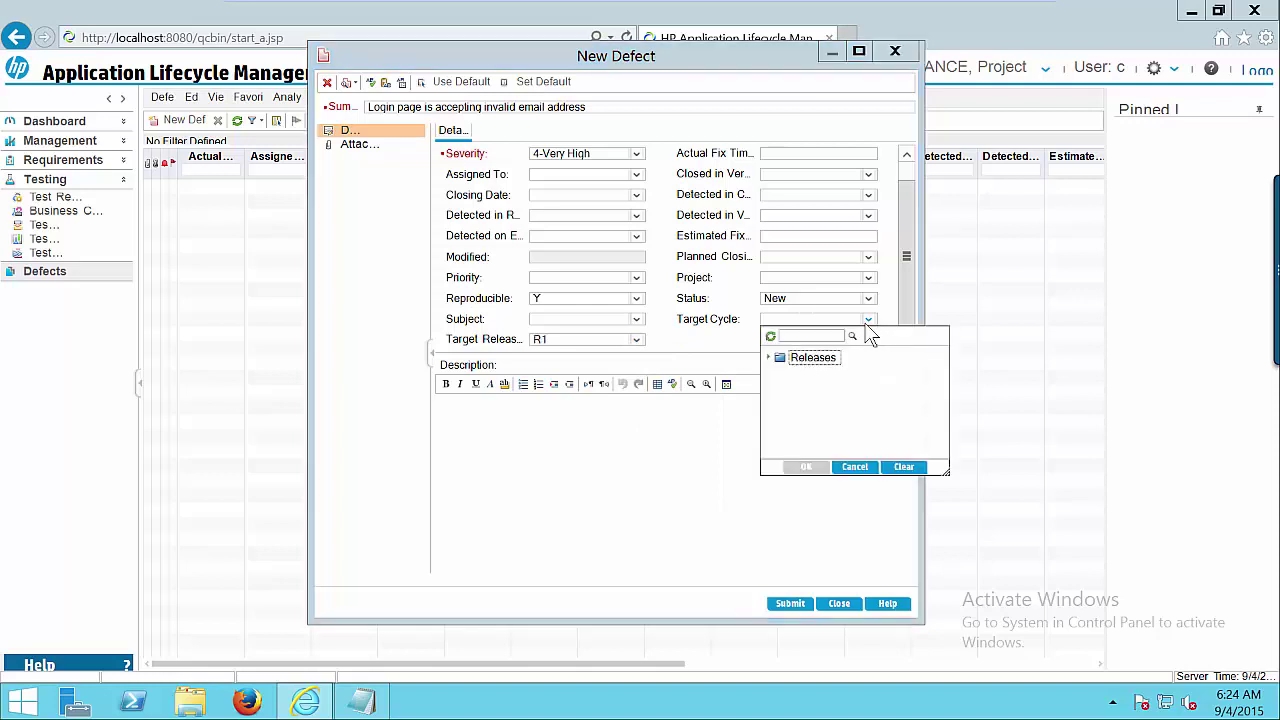
pyautogui.click(768, 357)
pyautogui.click(784, 372)
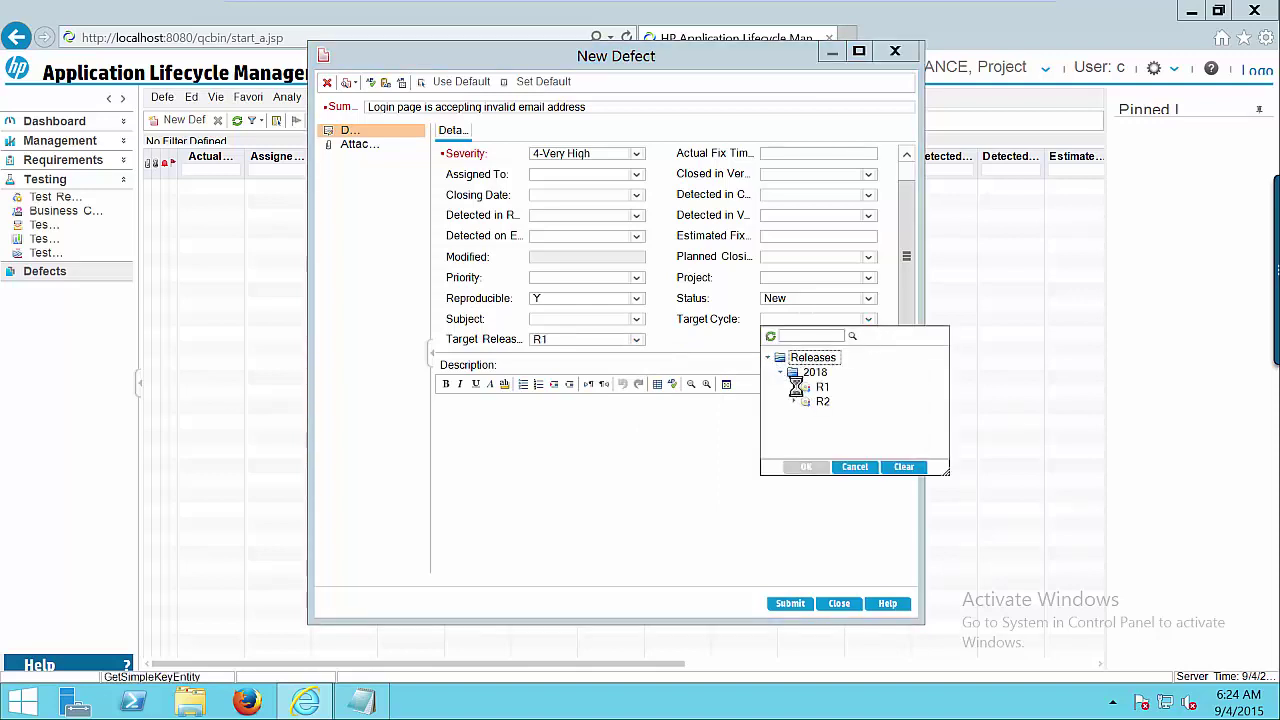
pyautogui.click(794, 387)
pyautogui.doubleClick(845, 405)
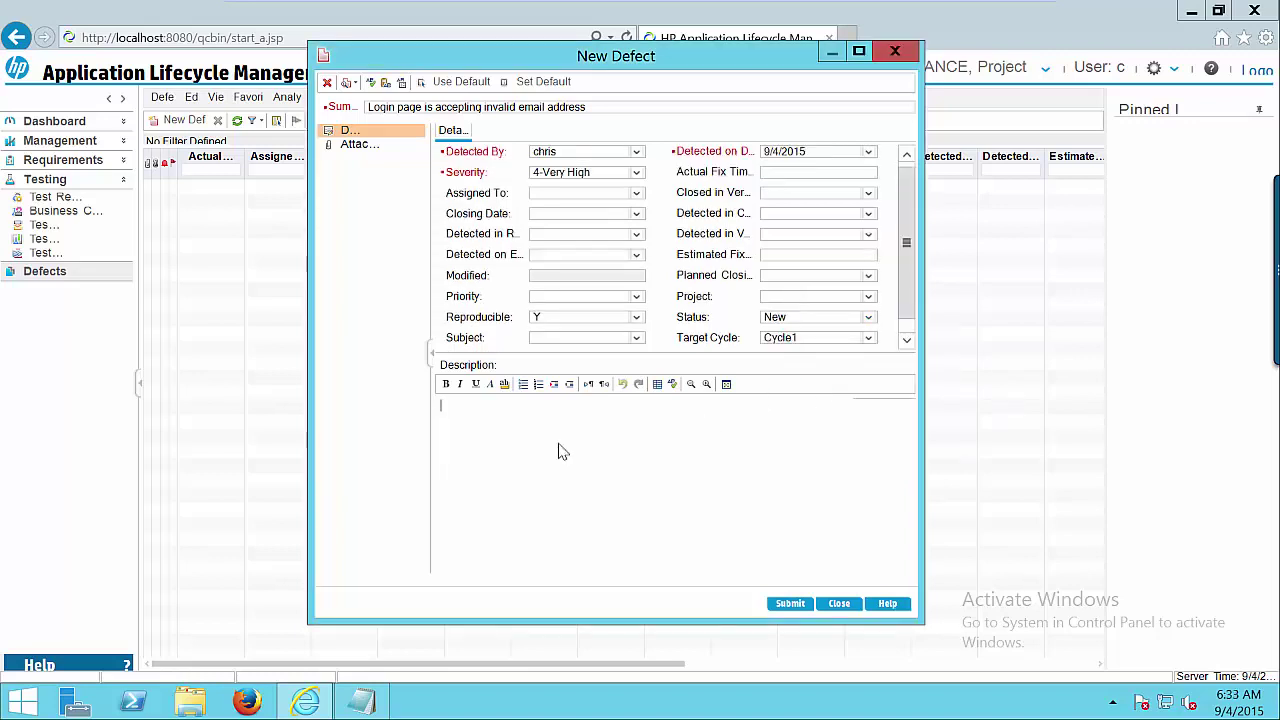
# Step: Paste the description about the login page accepting an invalid email, then go to Attachments
pyautogui.hotkey('ctrl', 'v')
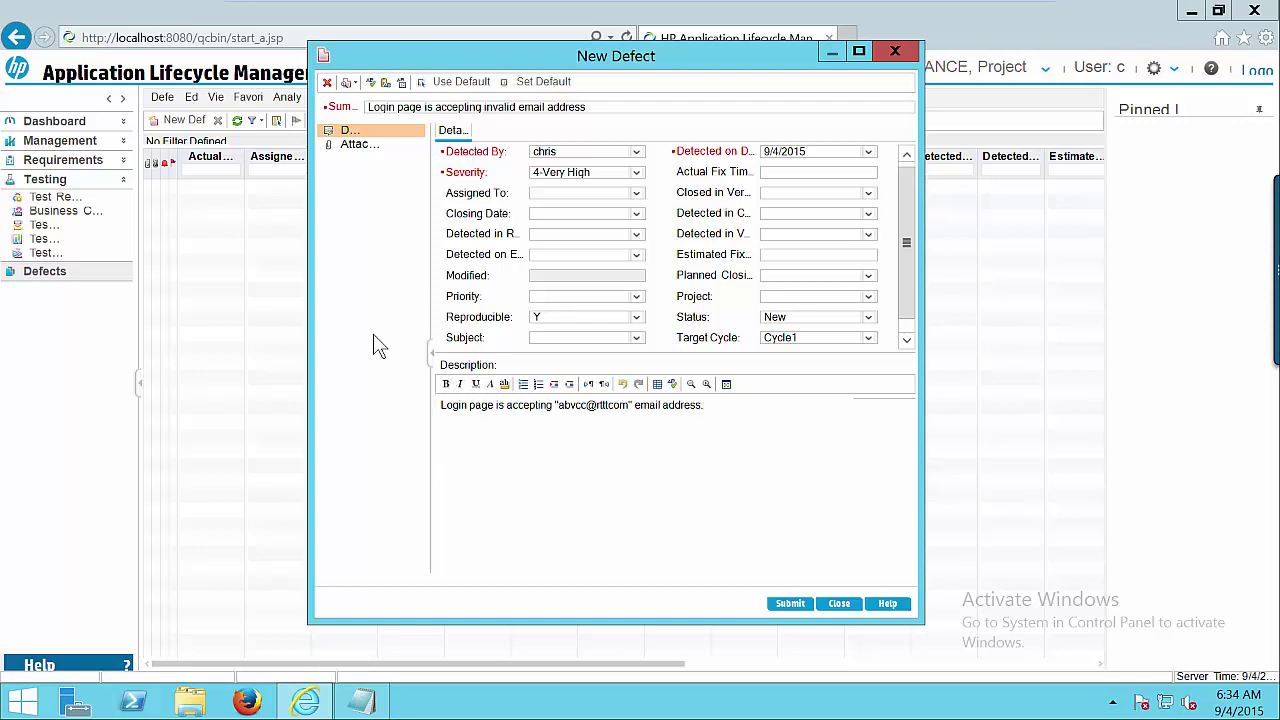
pyautogui.click(354, 148)
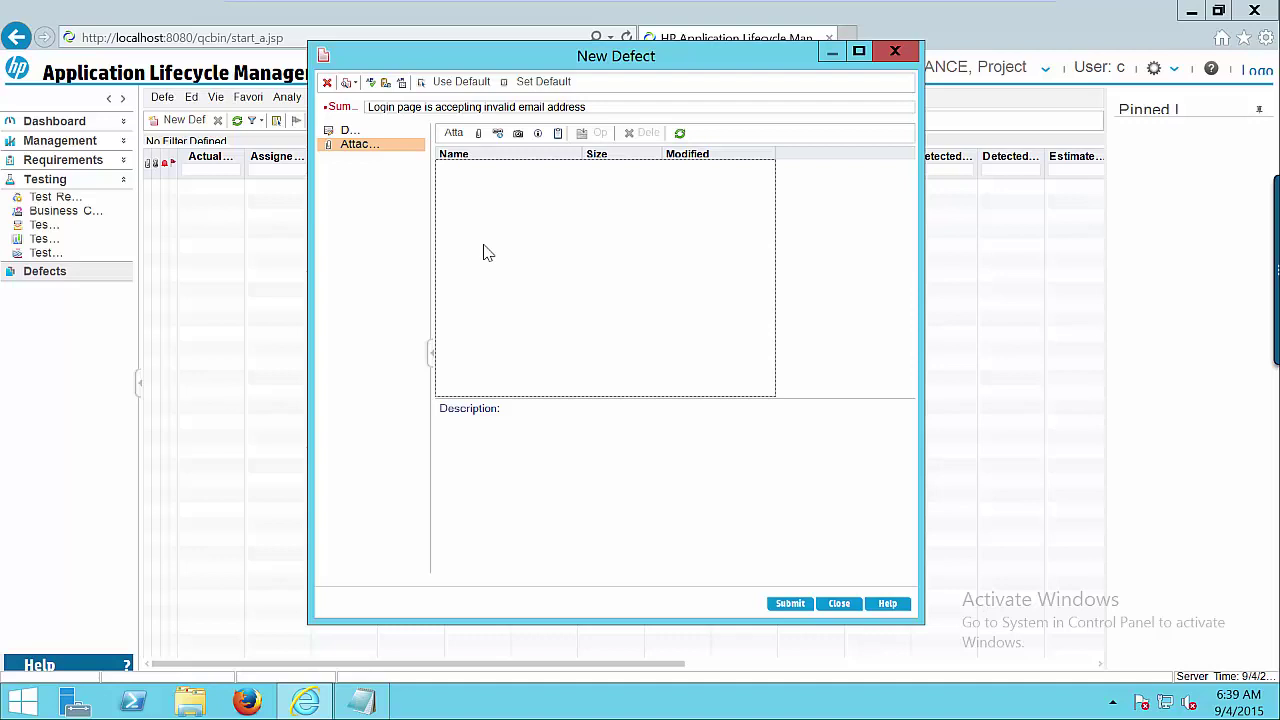
# Step: Attach Invalid_emailaddress_screenshot.pdf from the Desktop to the defect
pyautogui.click(480, 136)
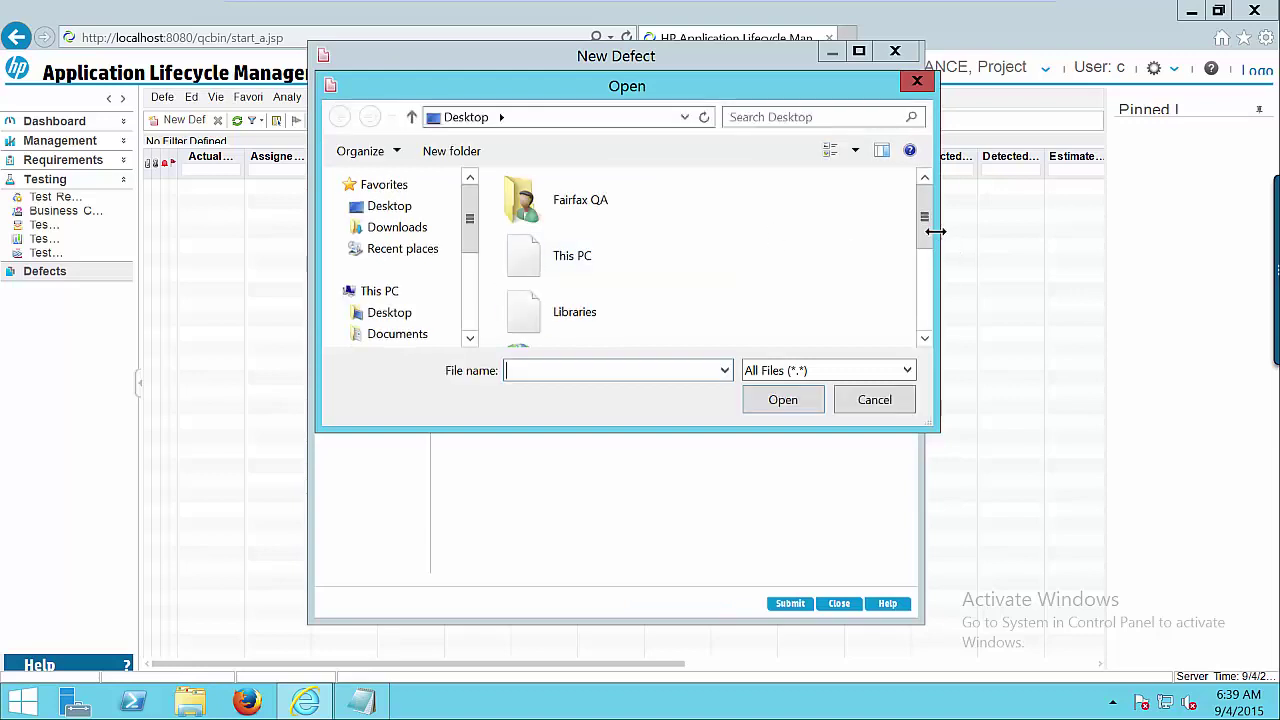
pyautogui.moveTo(926, 215); pyautogui.dragTo(932, 342)
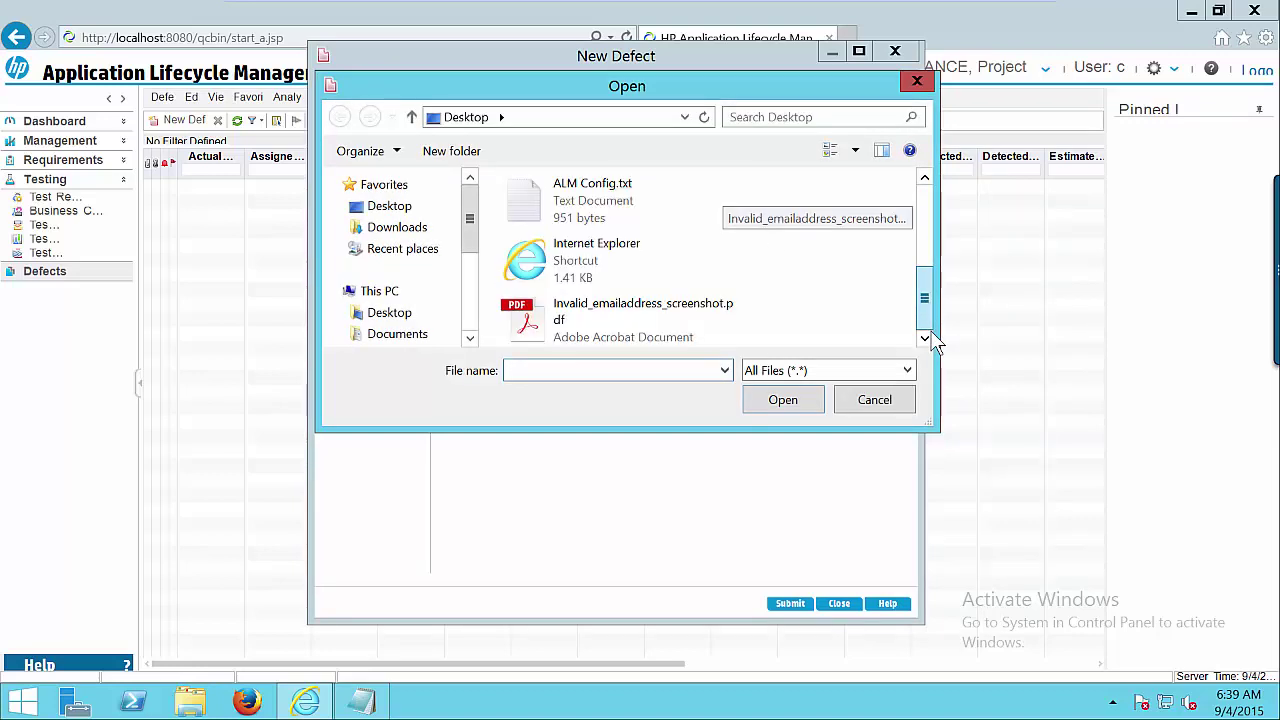
pyautogui.doubleClick(566, 325)
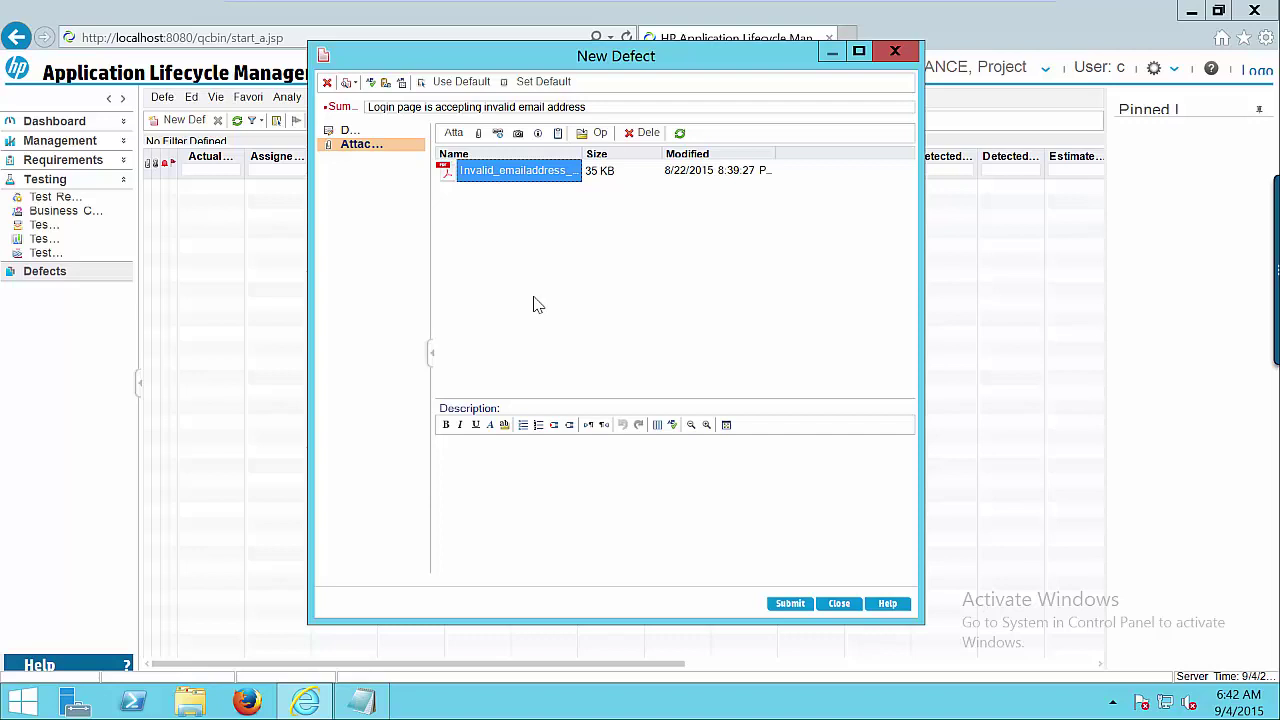
# Step: Assign the defect to developer and submit it so Defect 1 appears in the grid
pyautogui.click(347, 131)
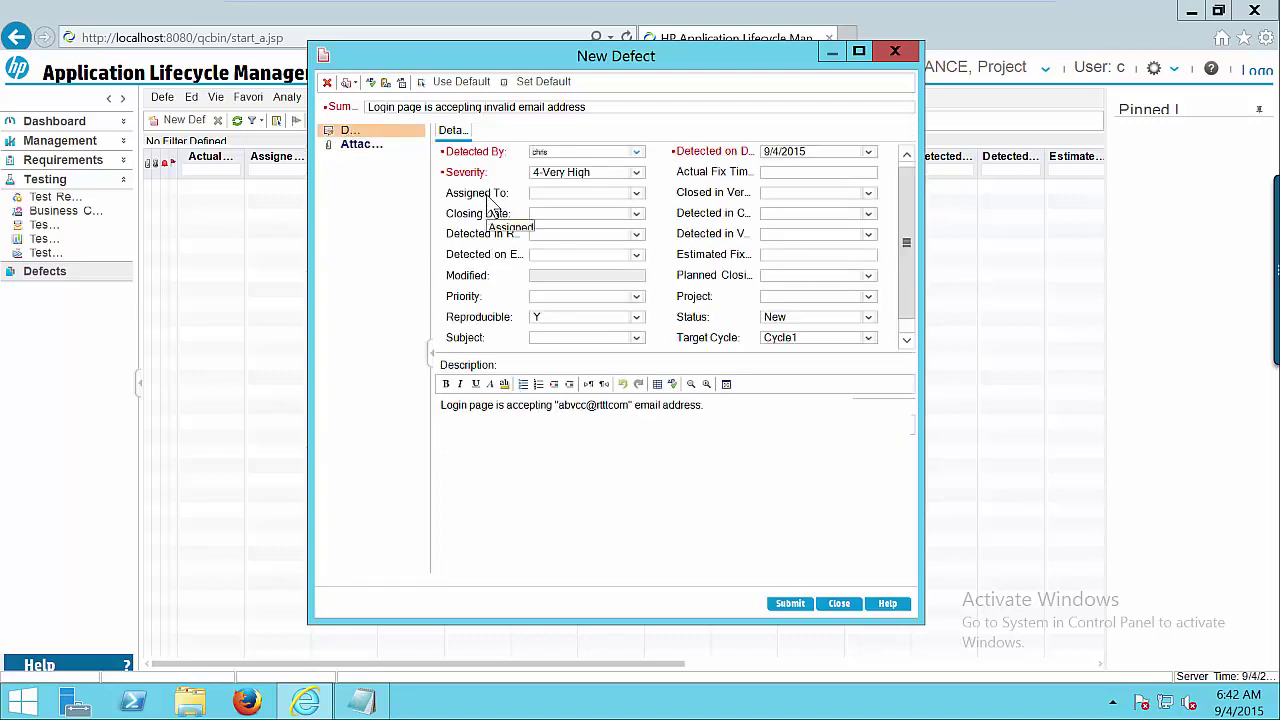
pyautogui.click(637, 194)
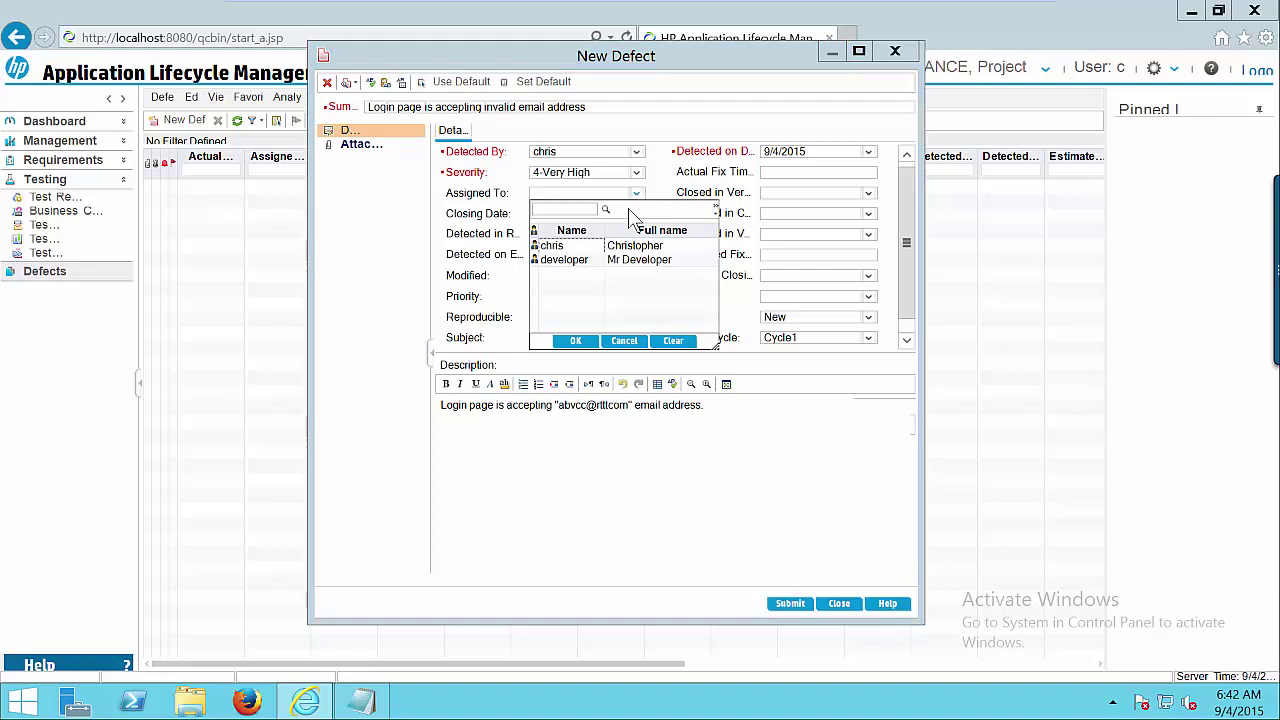
pyautogui.doubleClick(567, 261)
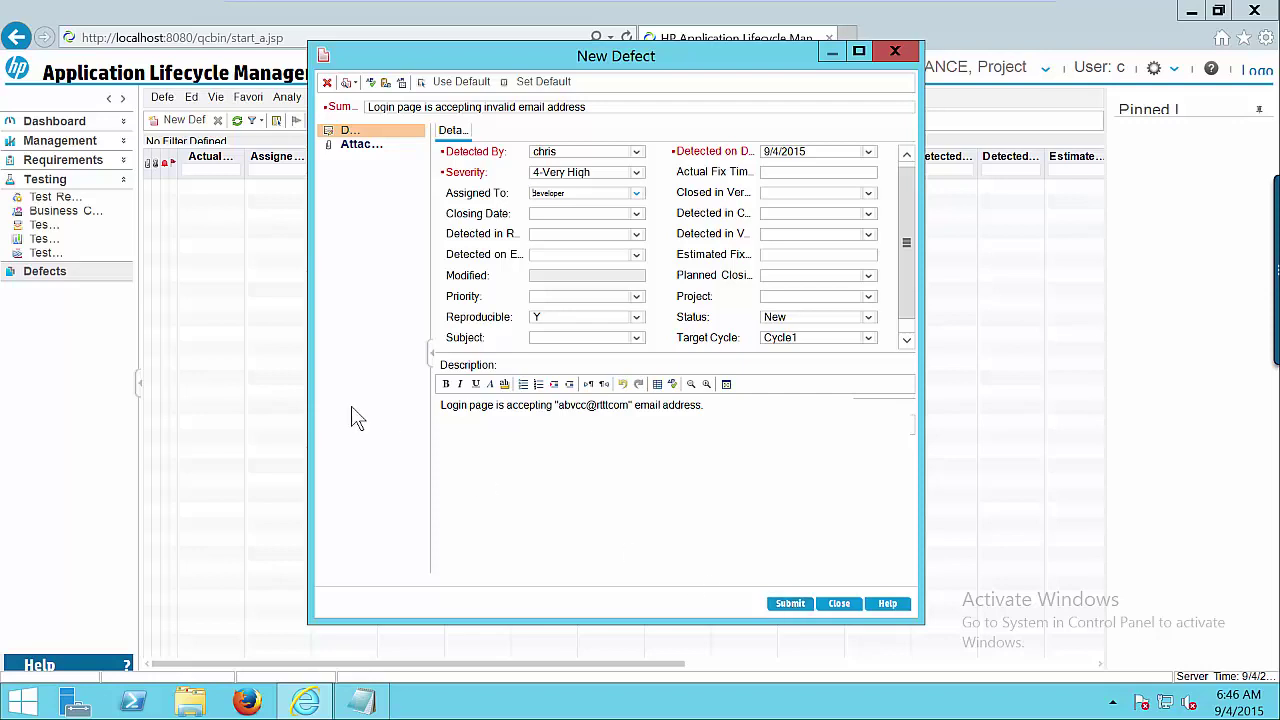
pyautogui.click(841, 603)
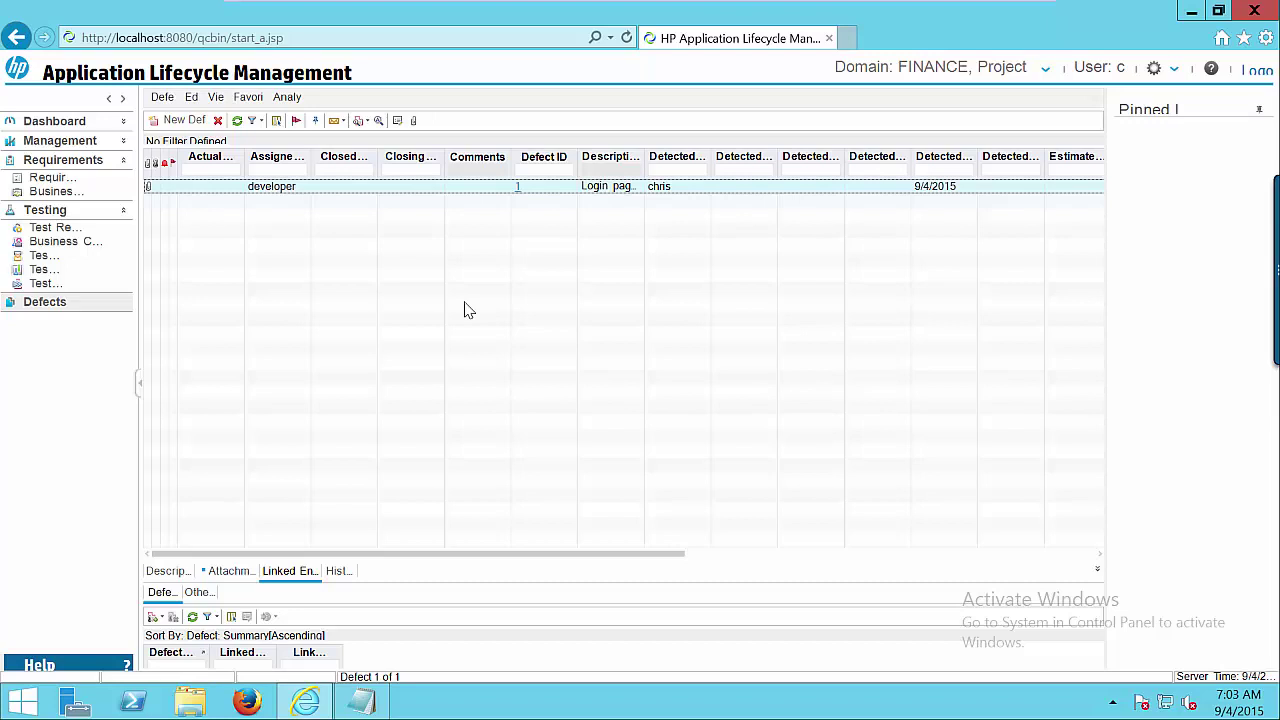
# Step: Link defect 1 to Client Requirement - Log under Requirement > 2018 R1 > Functional
pyautogui.doubleClick(518, 185)
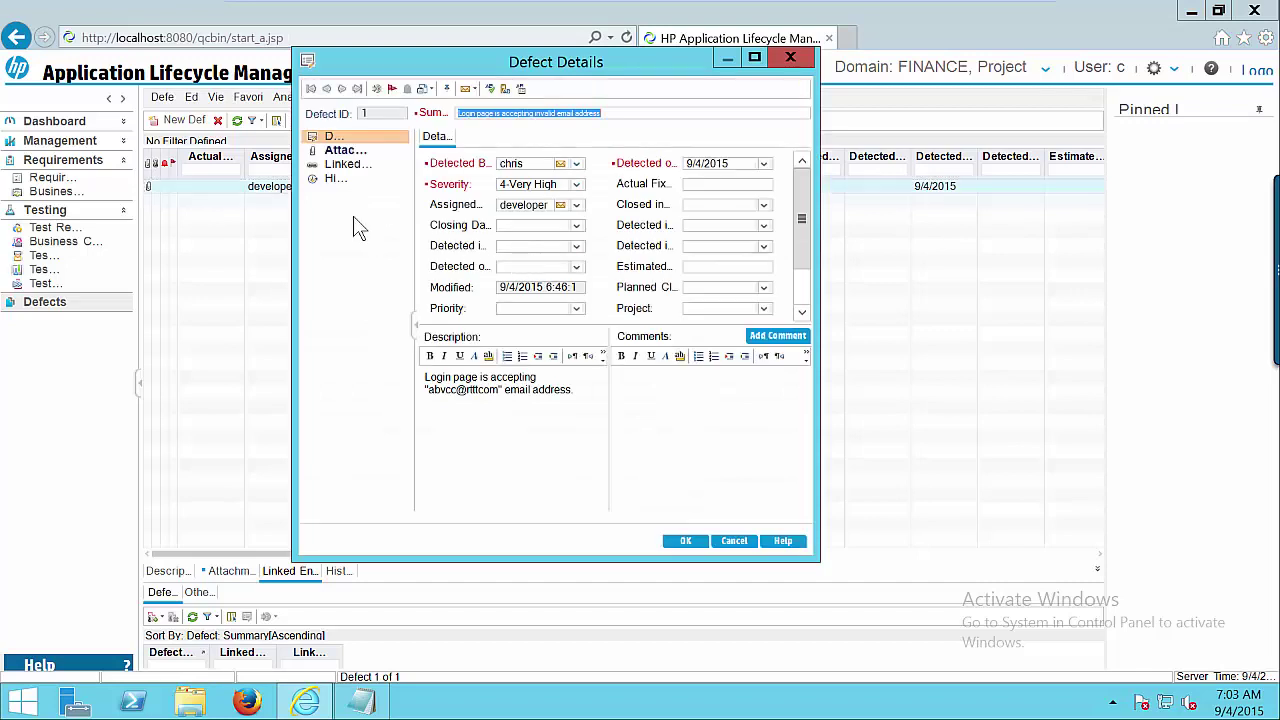
pyautogui.click(352, 165)
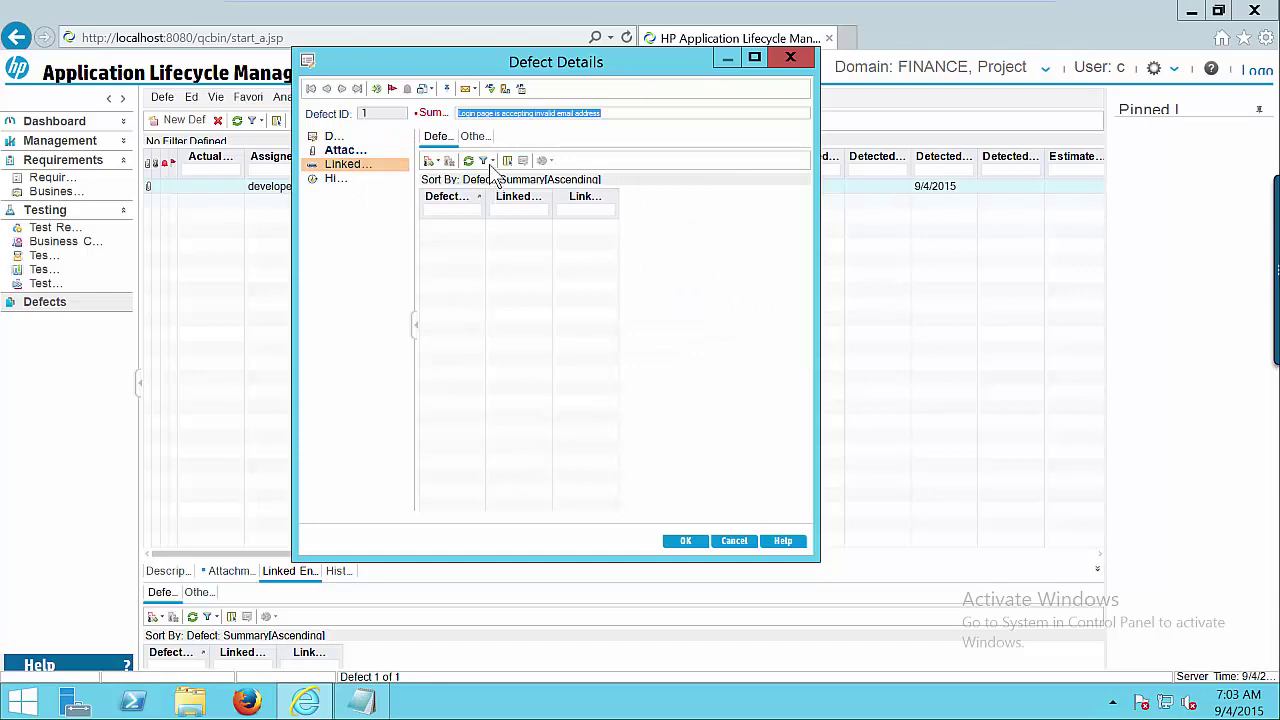
pyautogui.click(478, 136)
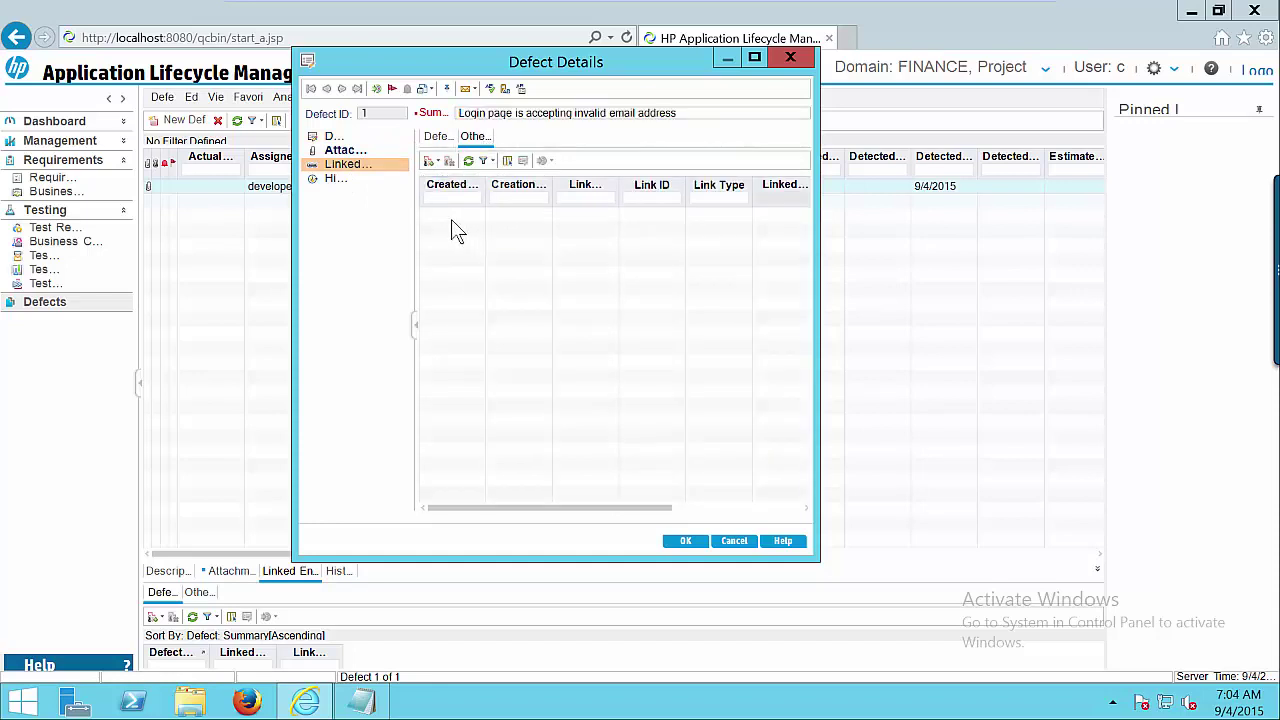
pyautogui.click(439, 162)
pyautogui.click(463, 187)
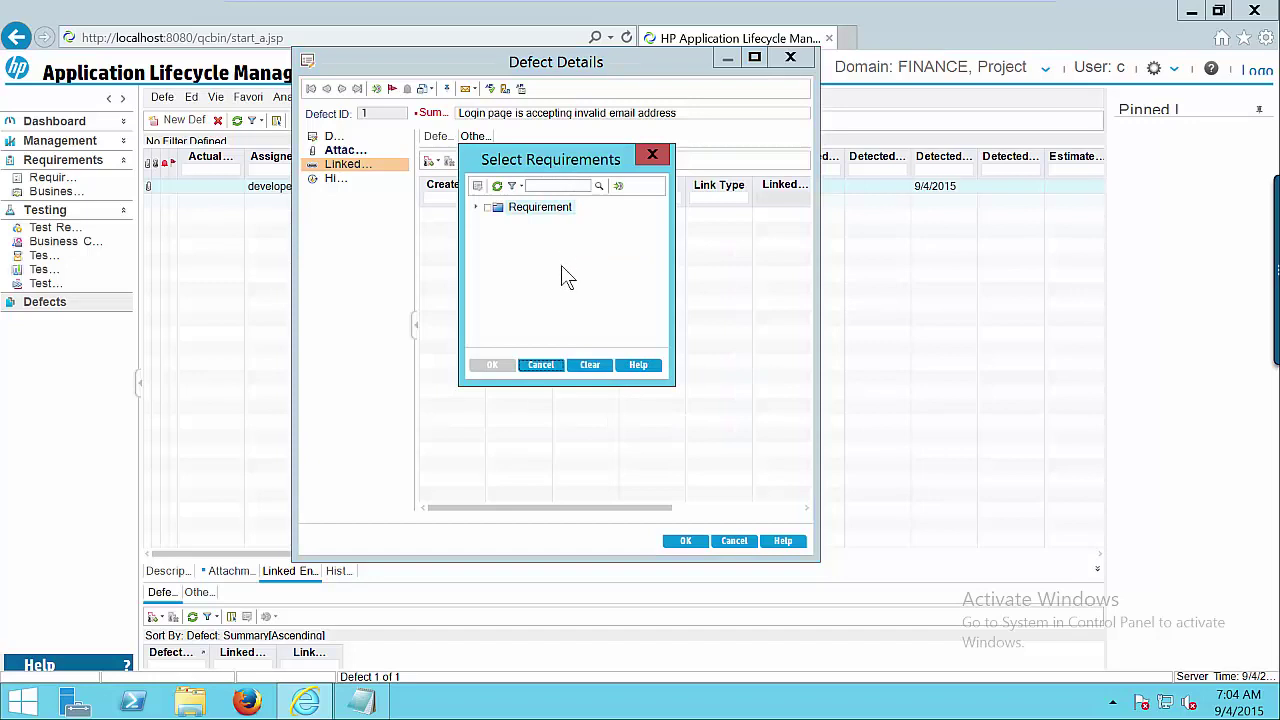
pyautogui.click(476, 210)
pyautogui.click(489, 223)
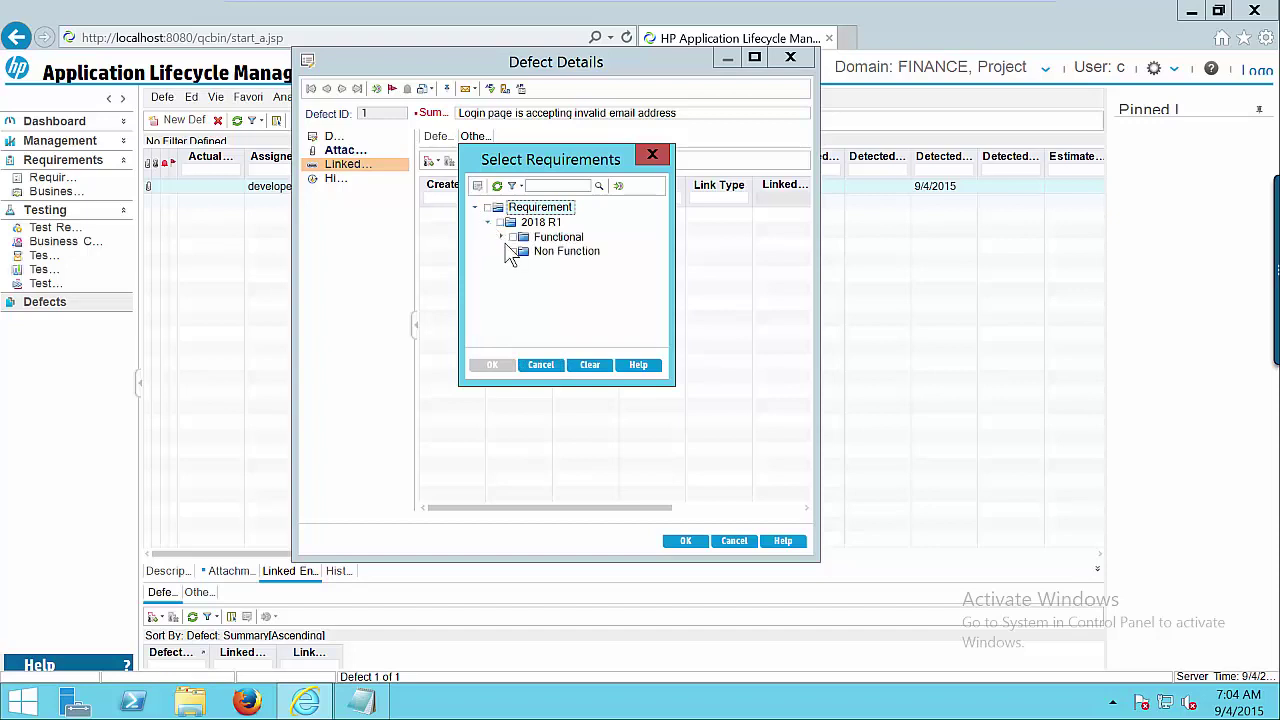
pyautogui.click(501, 237)
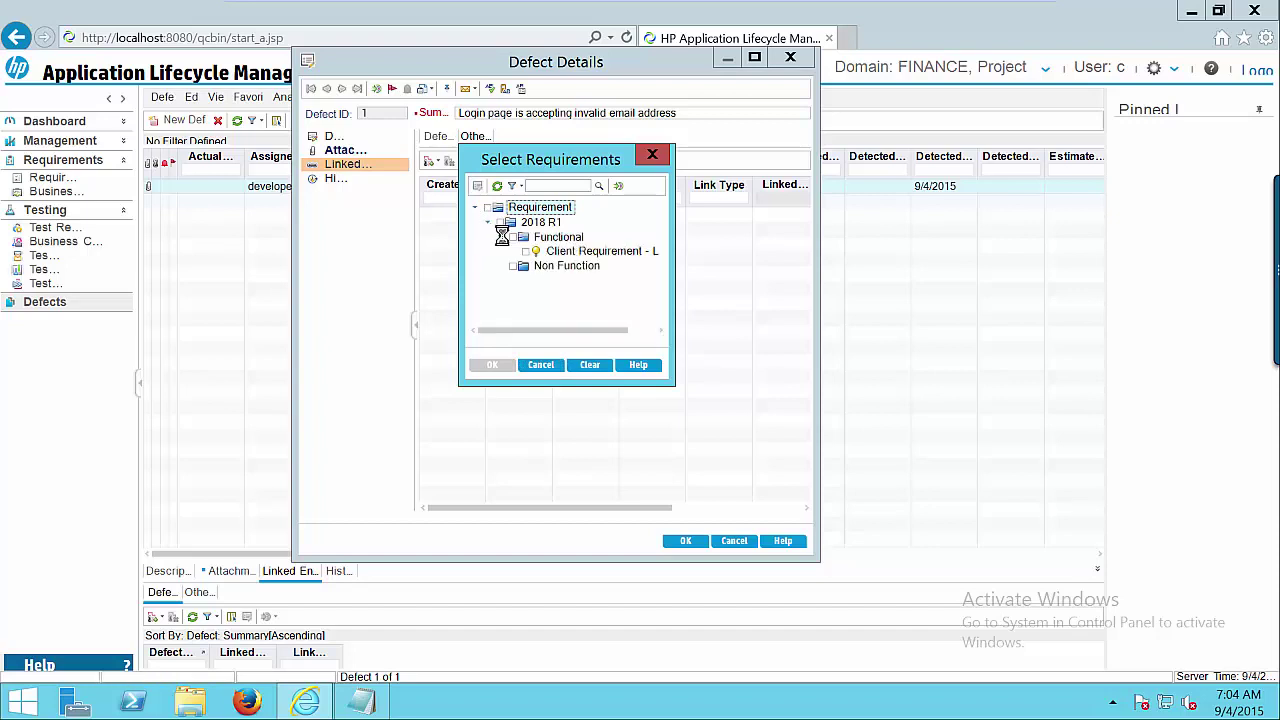
pyautogui.moveTo(674, 303); pyautogui.dragTo(864, 303)
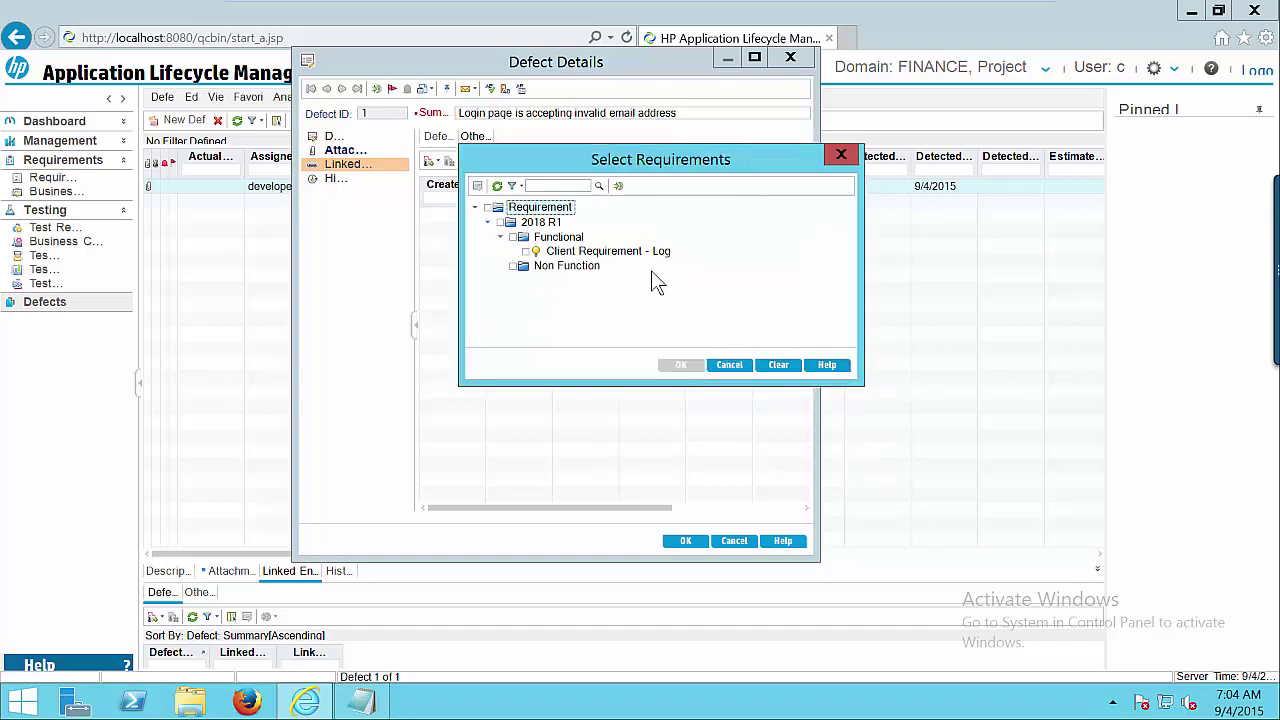
pyautogui.click(525, 251)
pyautogui.click(681, 366)
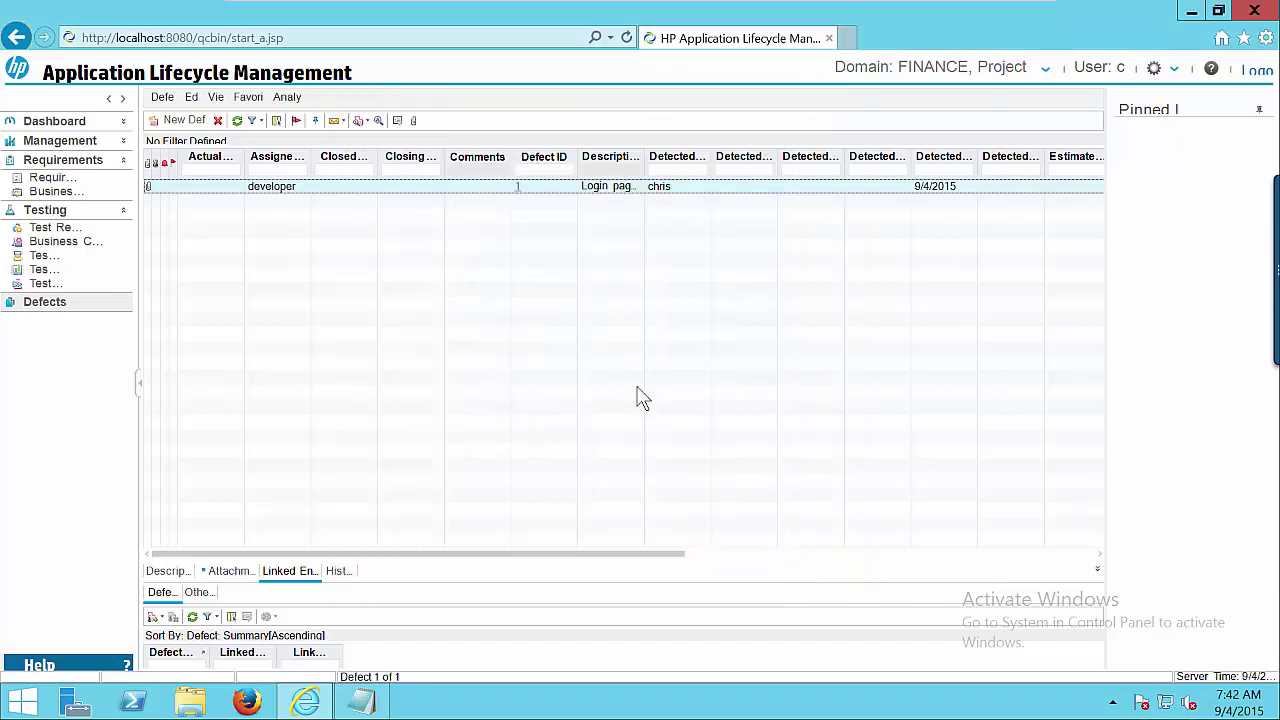
# Step: Check the Login Page requirement's linked defects and jump to defect 1
pyautogui.click(51, 177)
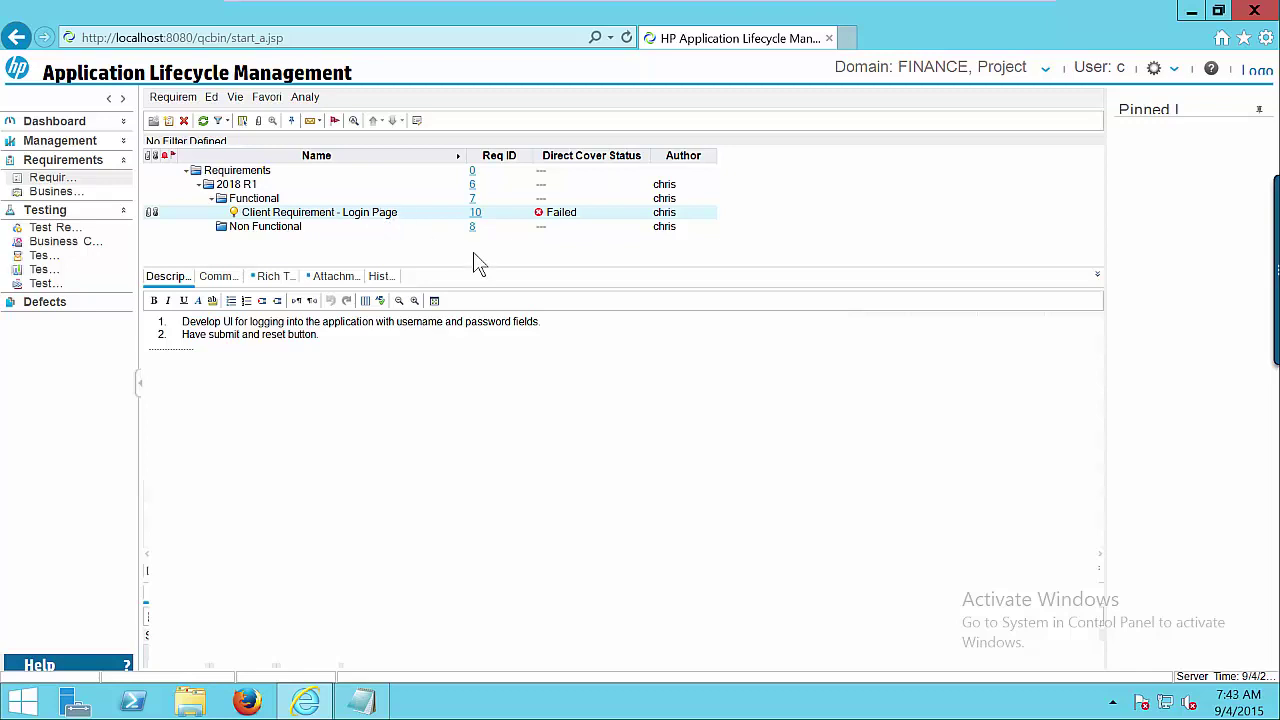
pyautogui.click(475, 214)
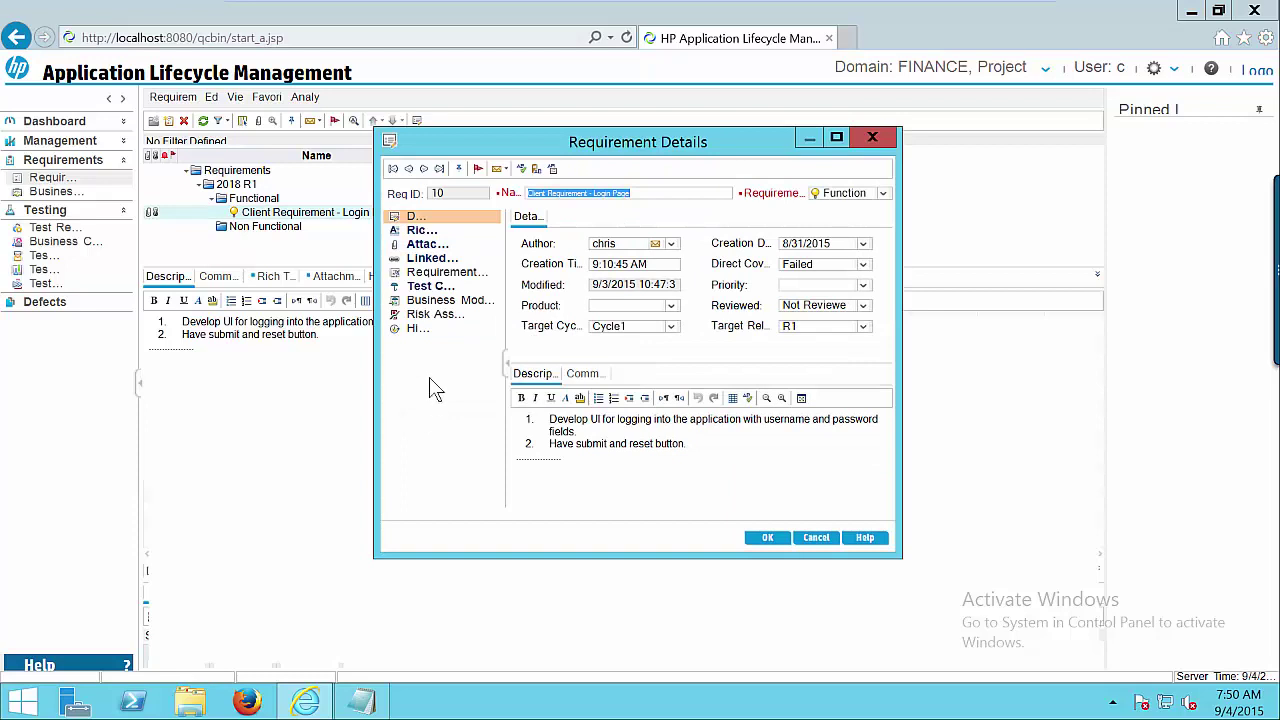
pyautogui.click(441, 261)
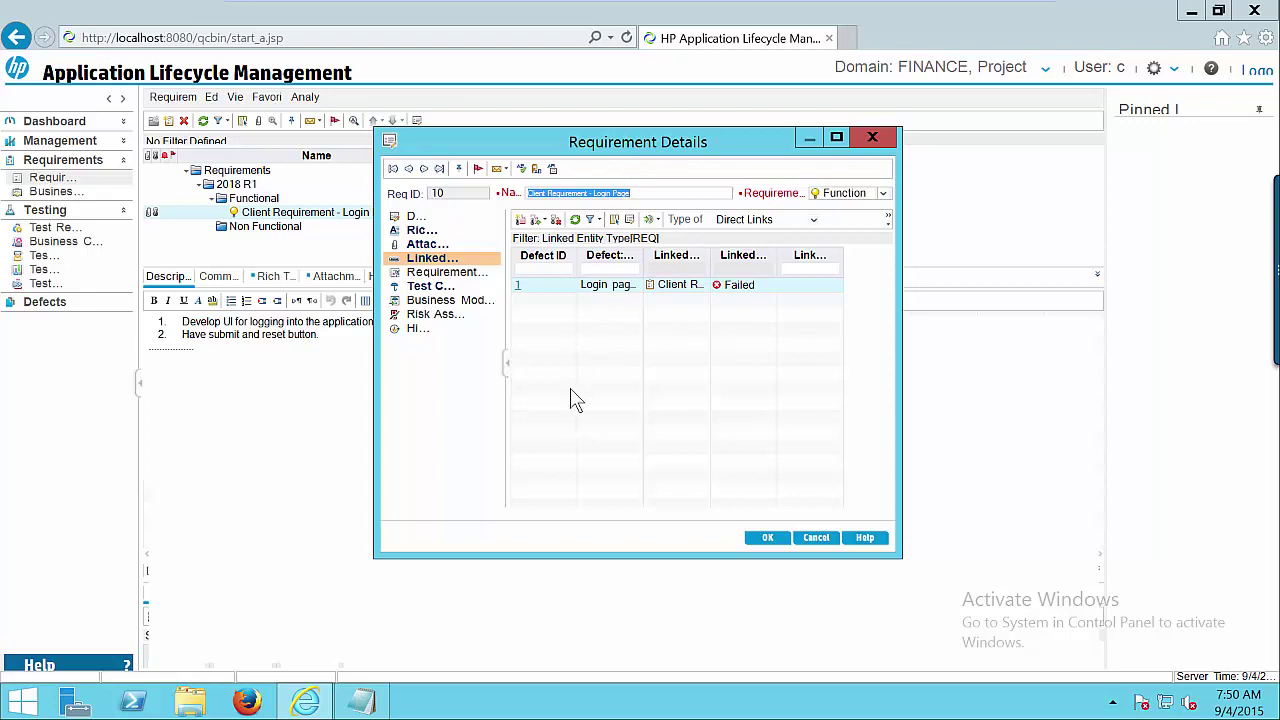
pyautogui.click(516, 285)
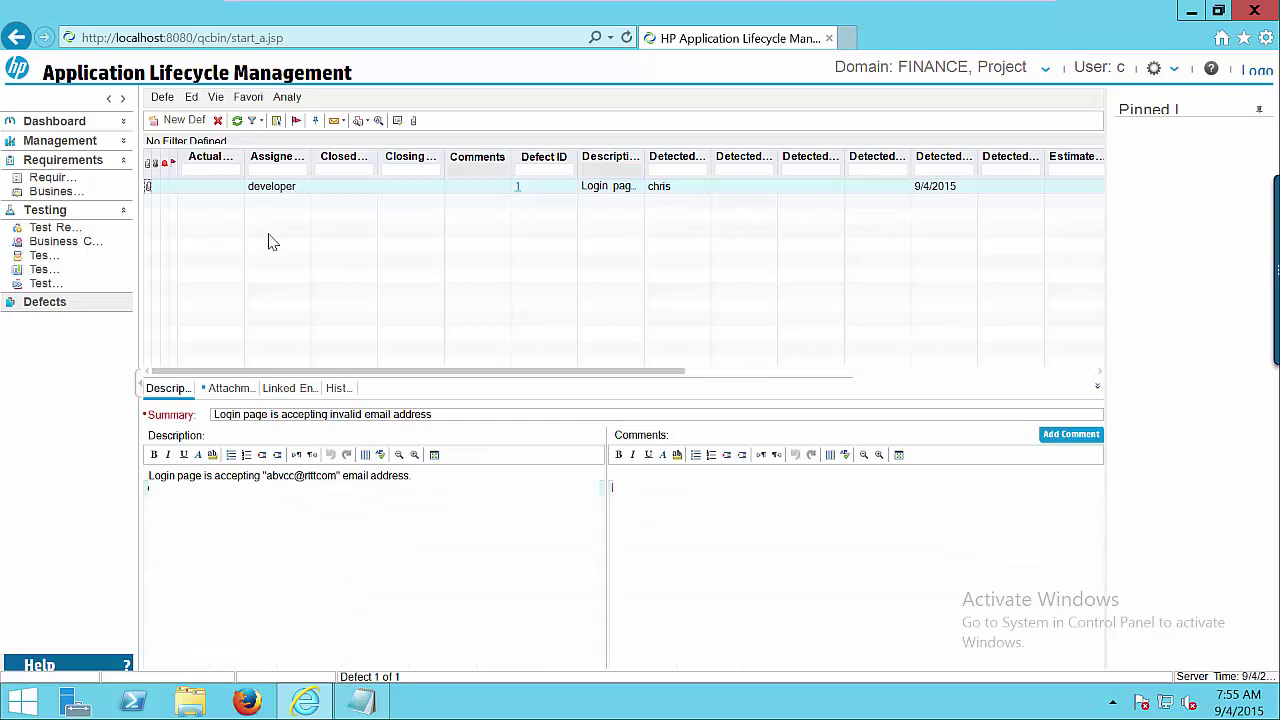
pyautogui.rightClick(201, 185)
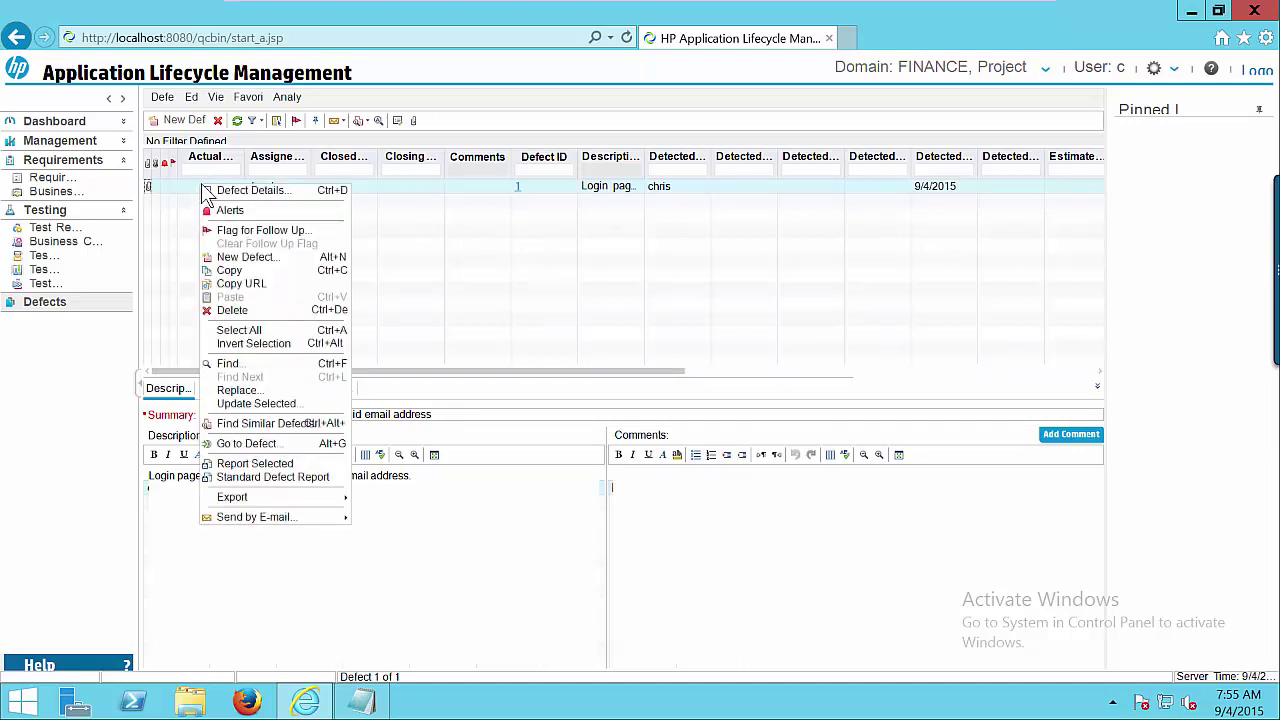
pyautogui.click(275, 192)
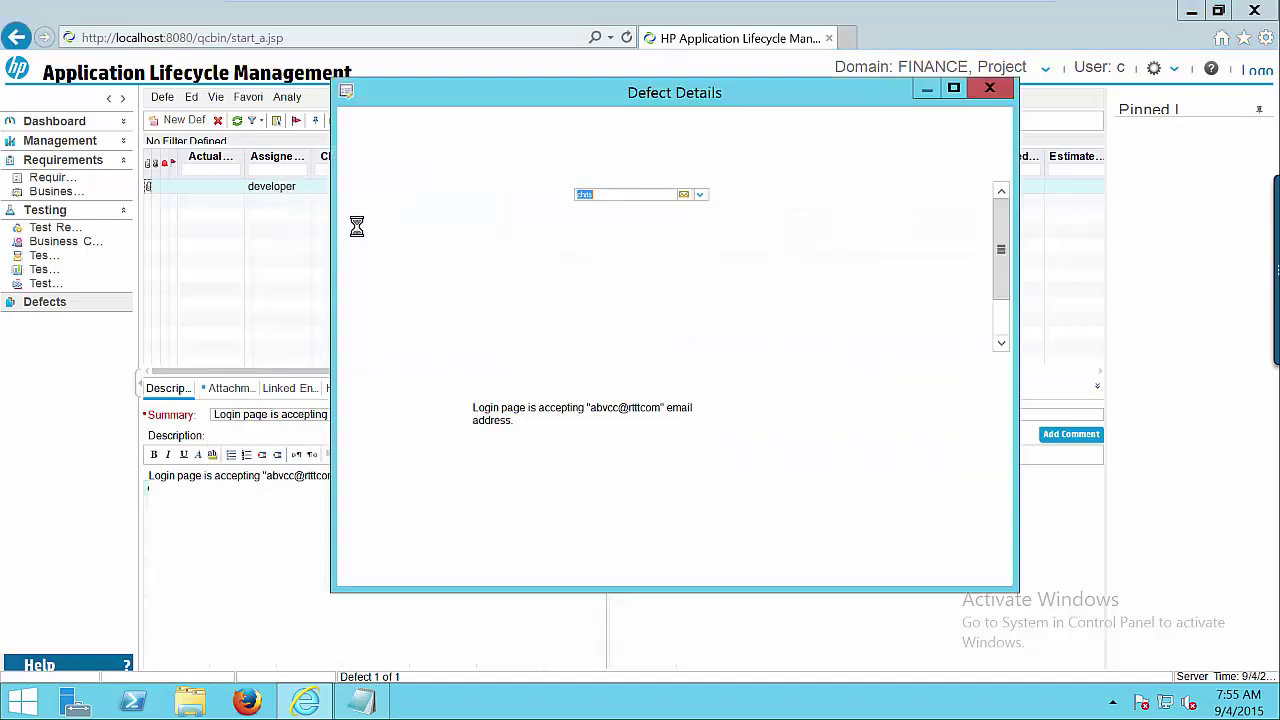
pyautogui.moveTo(660, 95); pyautogui.dragTo(505, 68)
pyautogui.click(845, 300)
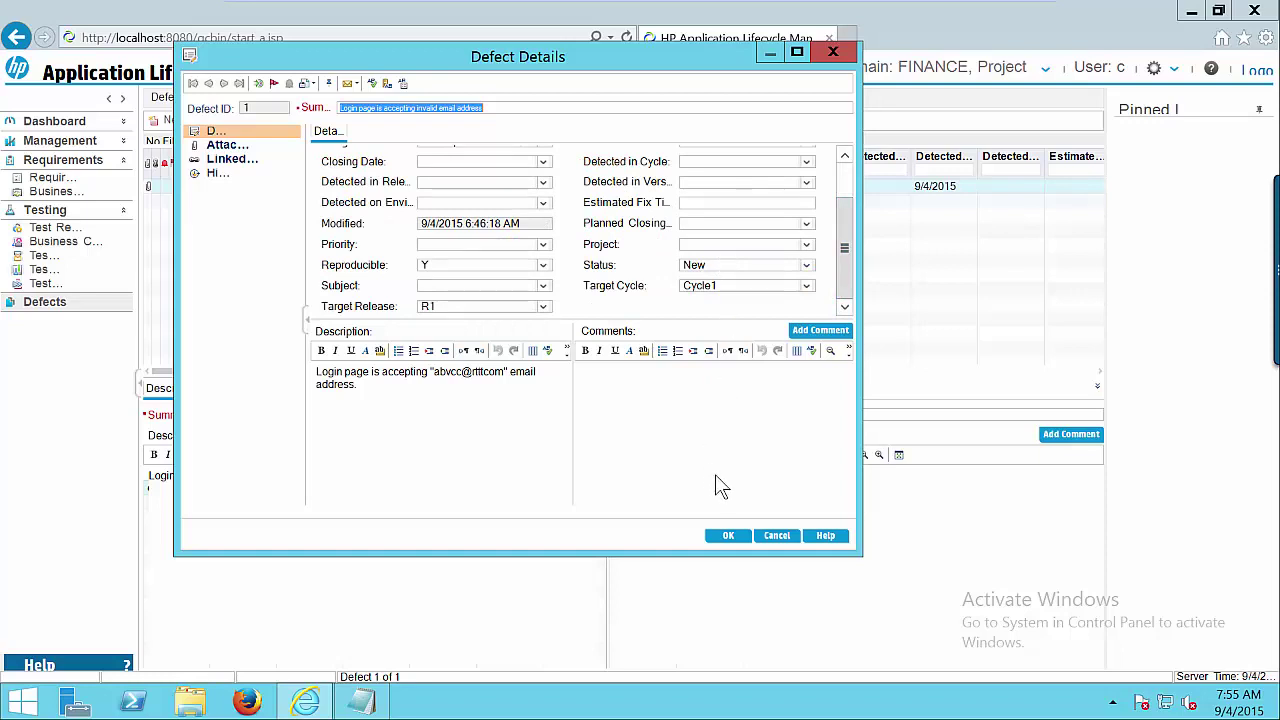
pyautogui.click(727, 536)
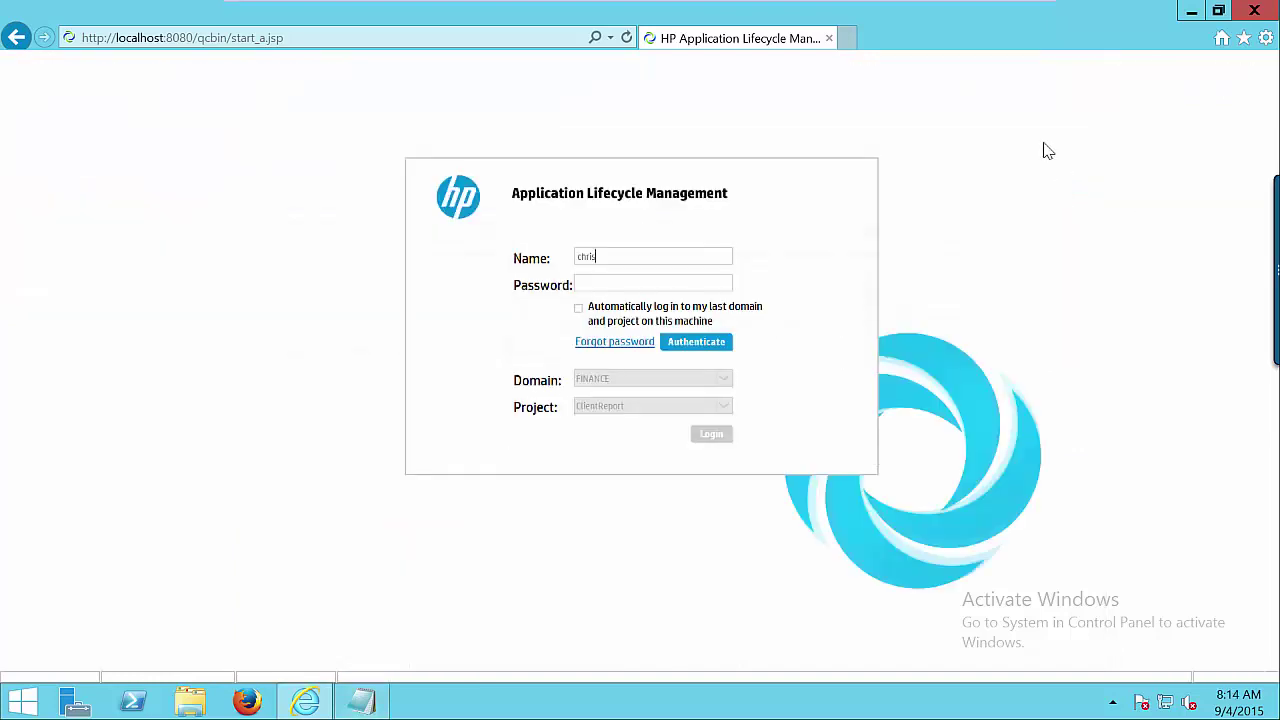
# Step: Authenticate with user name 'developer' and the account password
pyautogui.doubleClick(634, 257)
pyautogui.write('developer')
pyautogui.click(642, 288)
pyautogui.write('******')
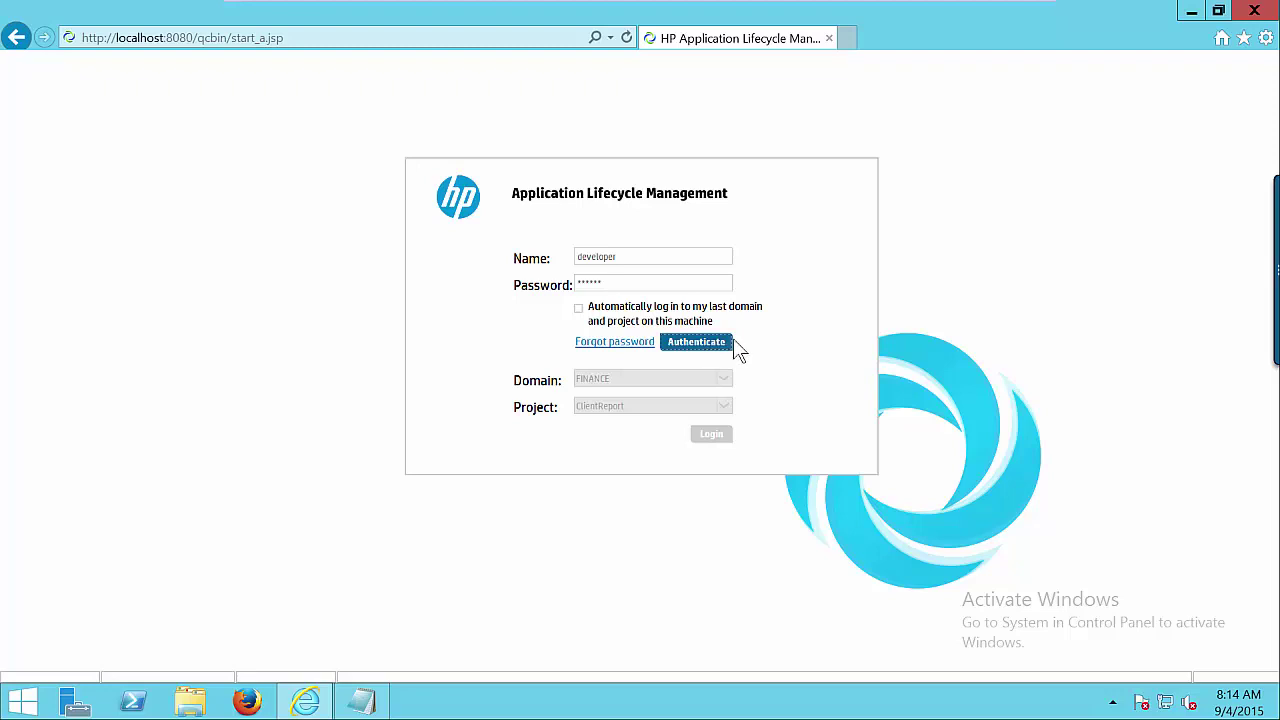
pyautogui.click(708, 340)
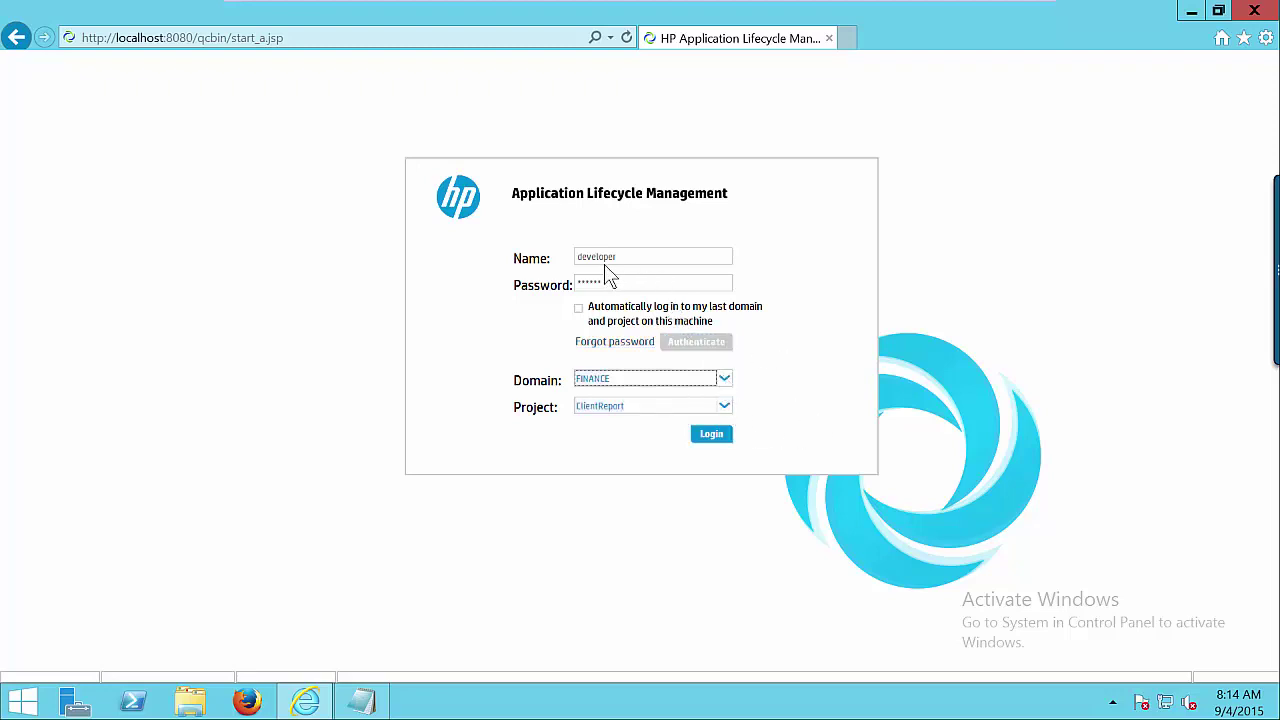
# Step: Choose the FINANCE domain and ClientReport project and log in
pyautogui.click(723, 380)
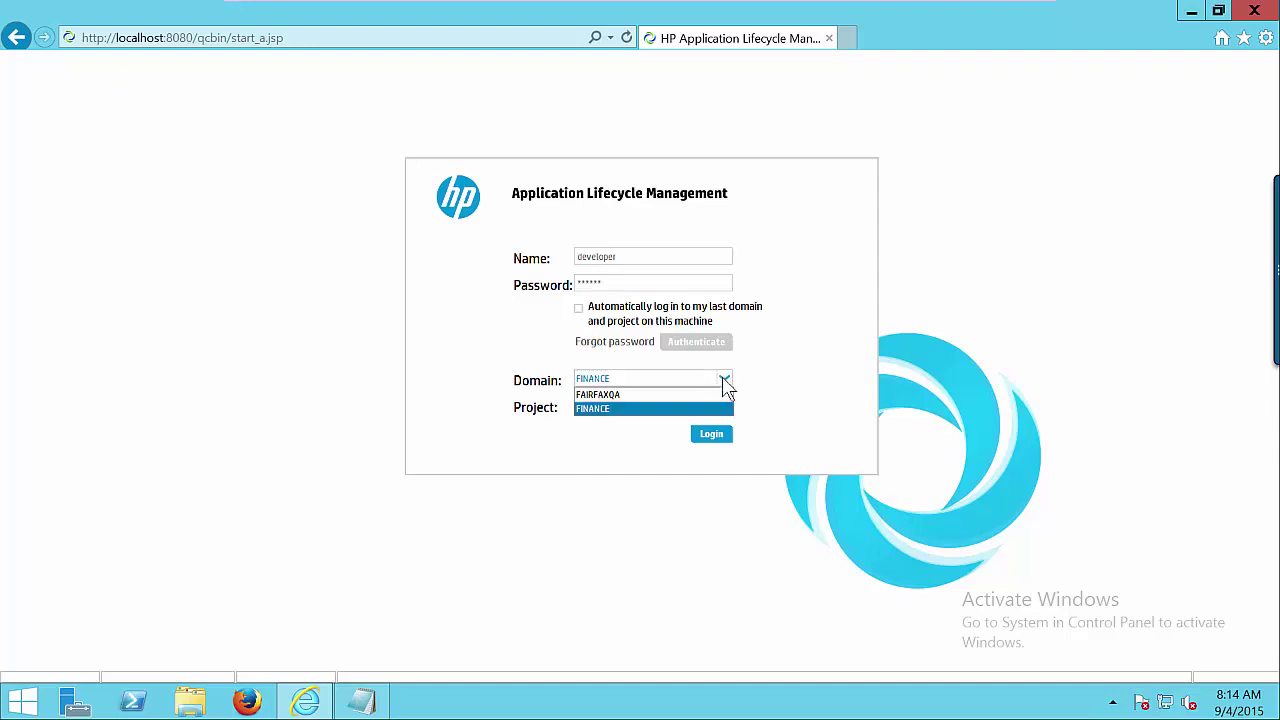
pyautogui.click(607, 410)
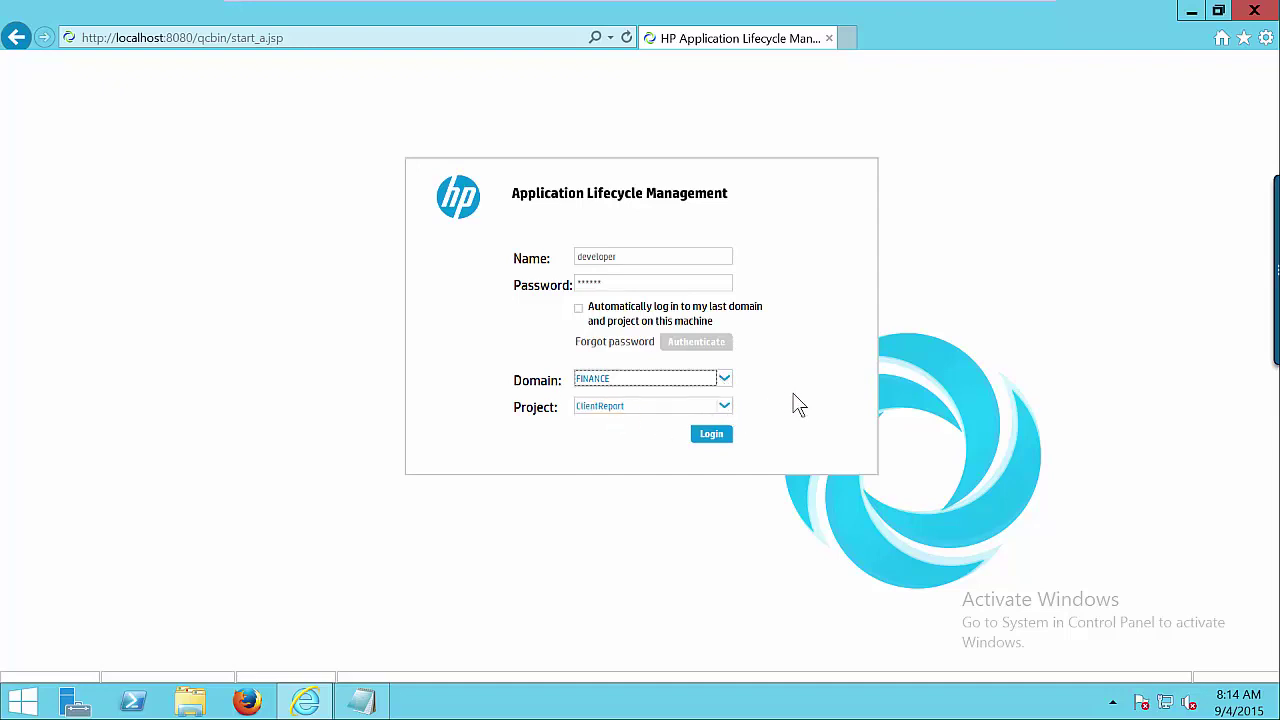
pyautogui.click(724, 407)
pyautogui.click(726, 407)
pyautogui.click(726, 407)
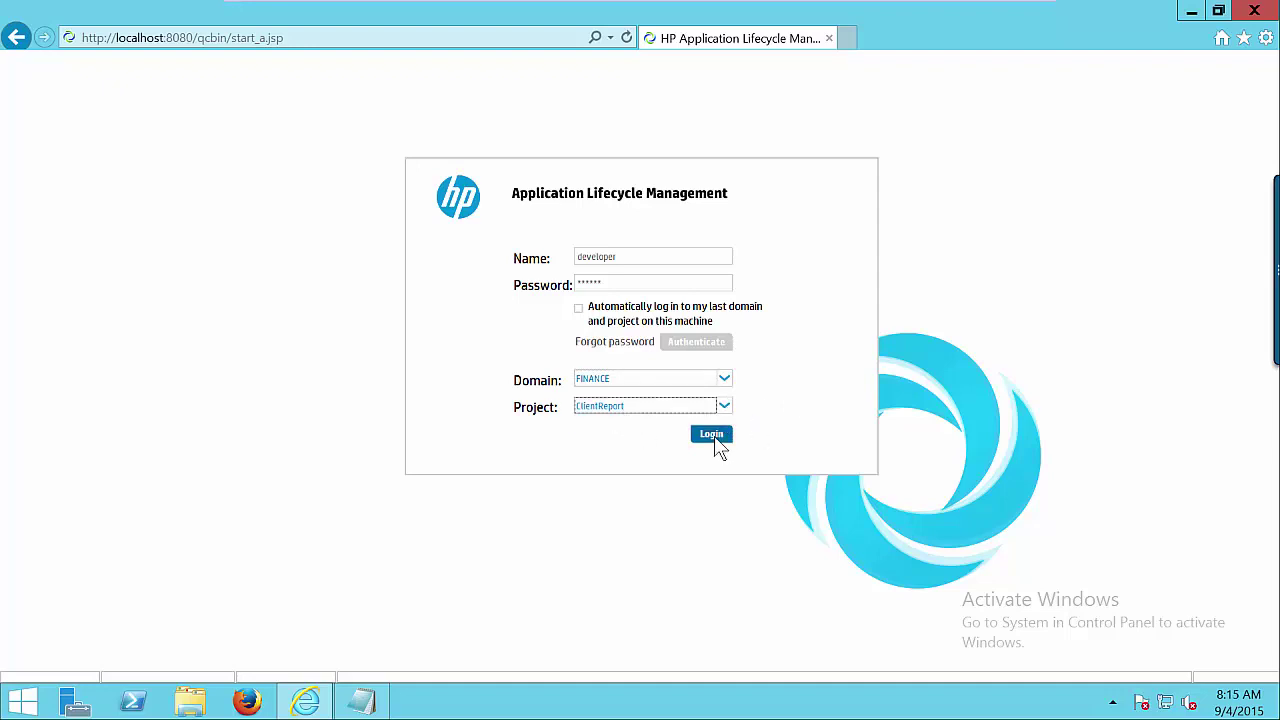
pyautogui.click(714, 436)
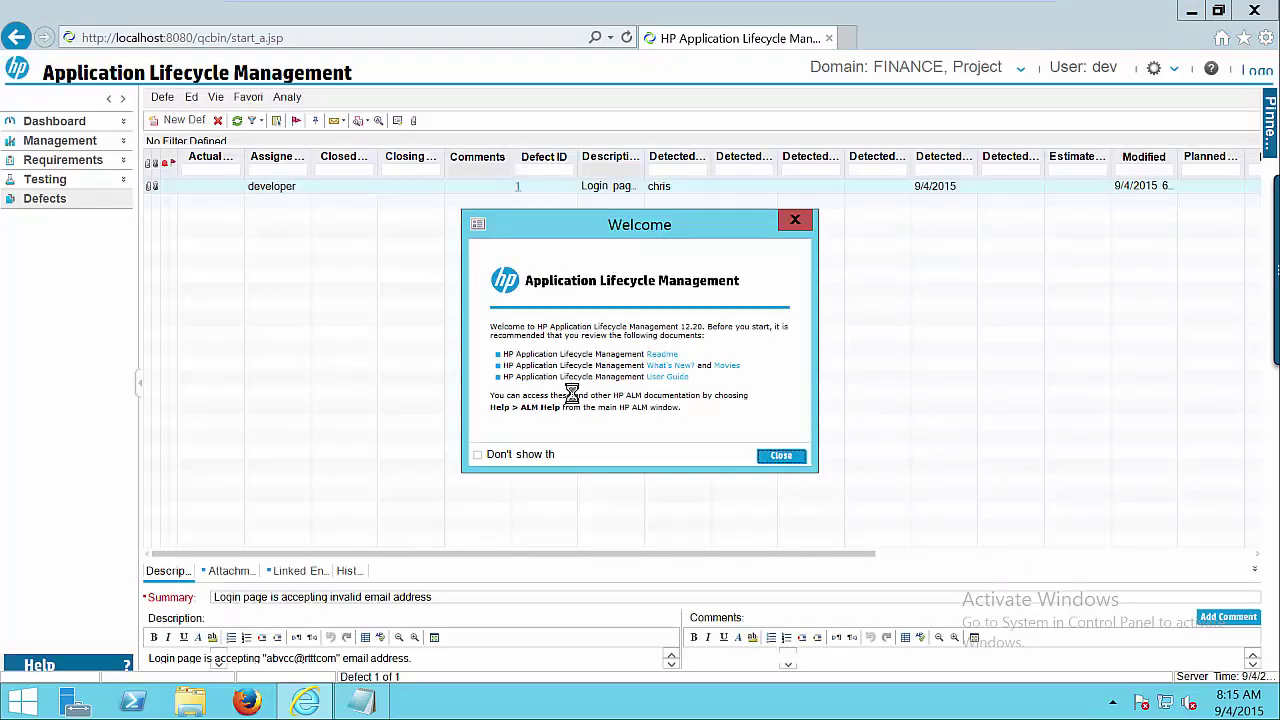
# Step: Dismiss the welcome message, open defect 1's details and check its attachments
pyautogui.click(781, 455)
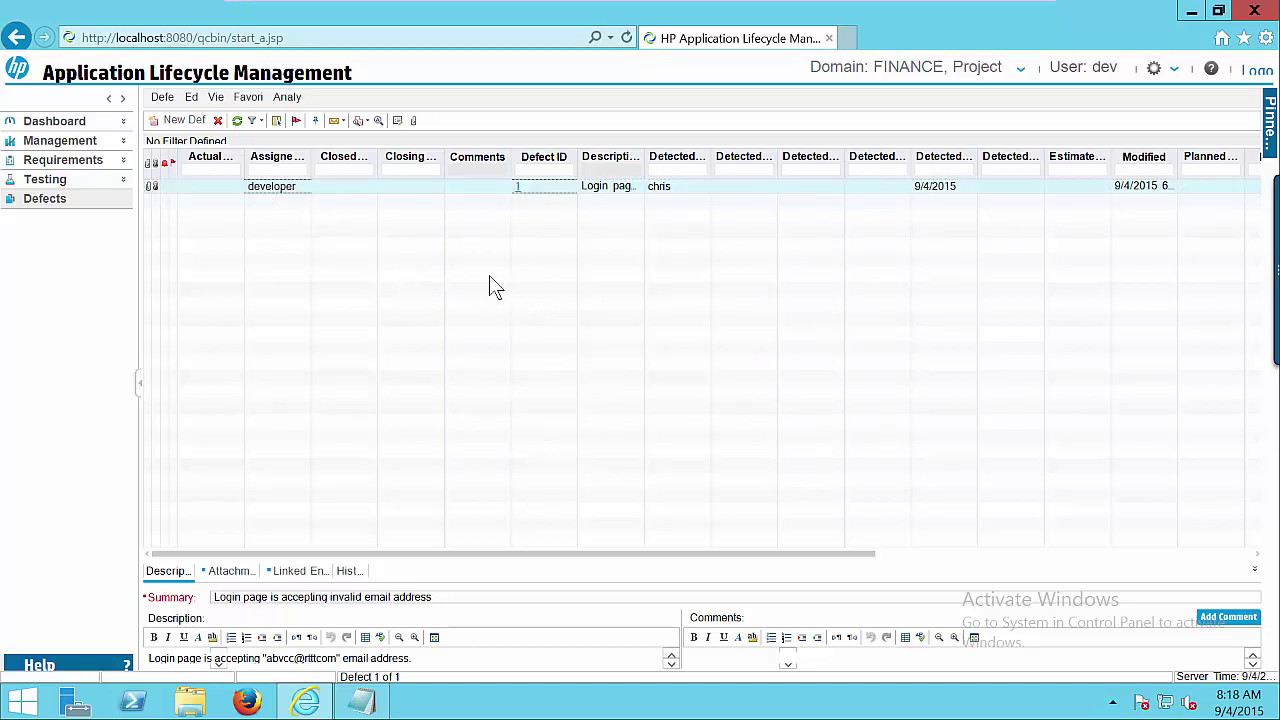
pyautogui.click(517, 189)
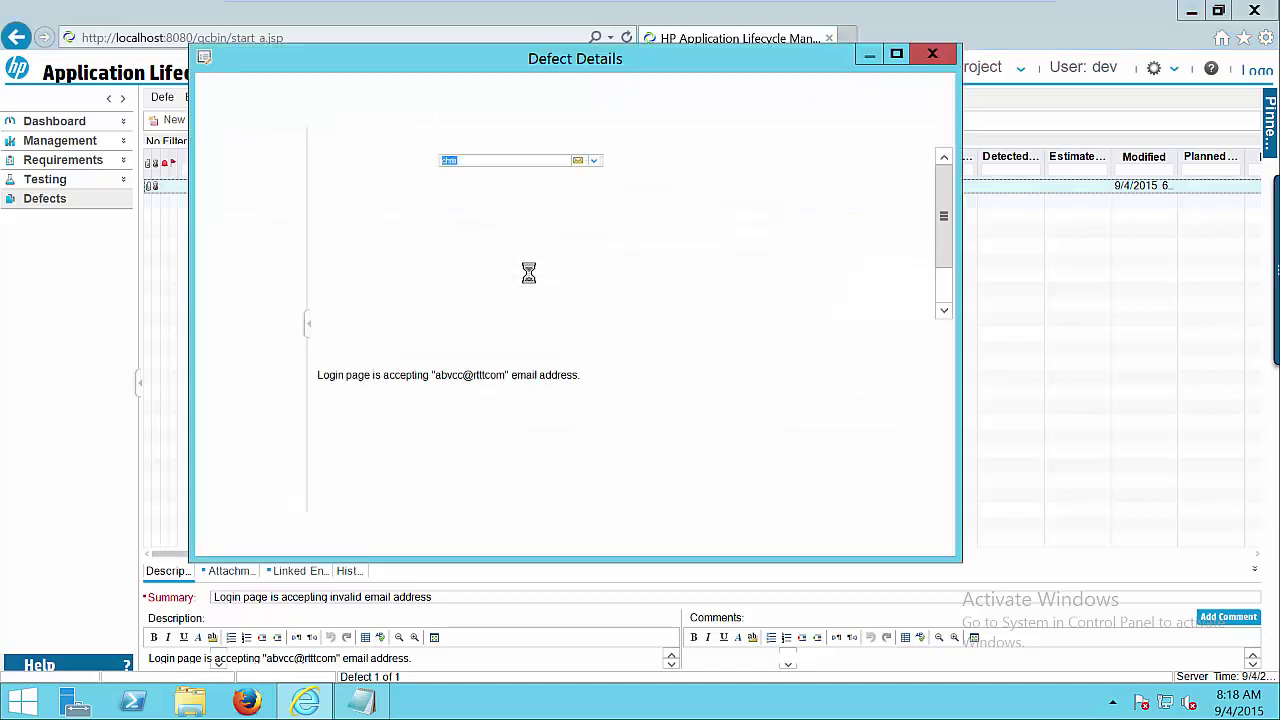
pyautogui.moveTo(958, 567); pyautogui.dragTo(1003, 605)
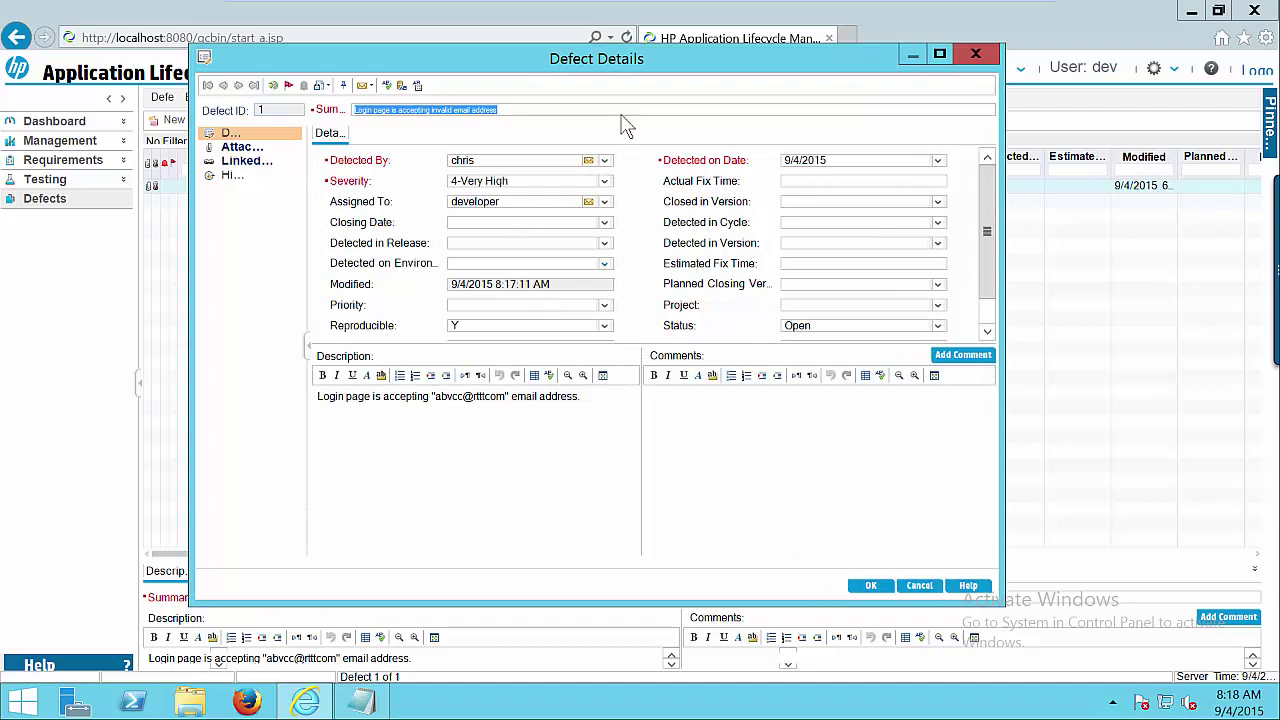
pyautogui.click(238, 150)
pyautogui.click(640, 385)
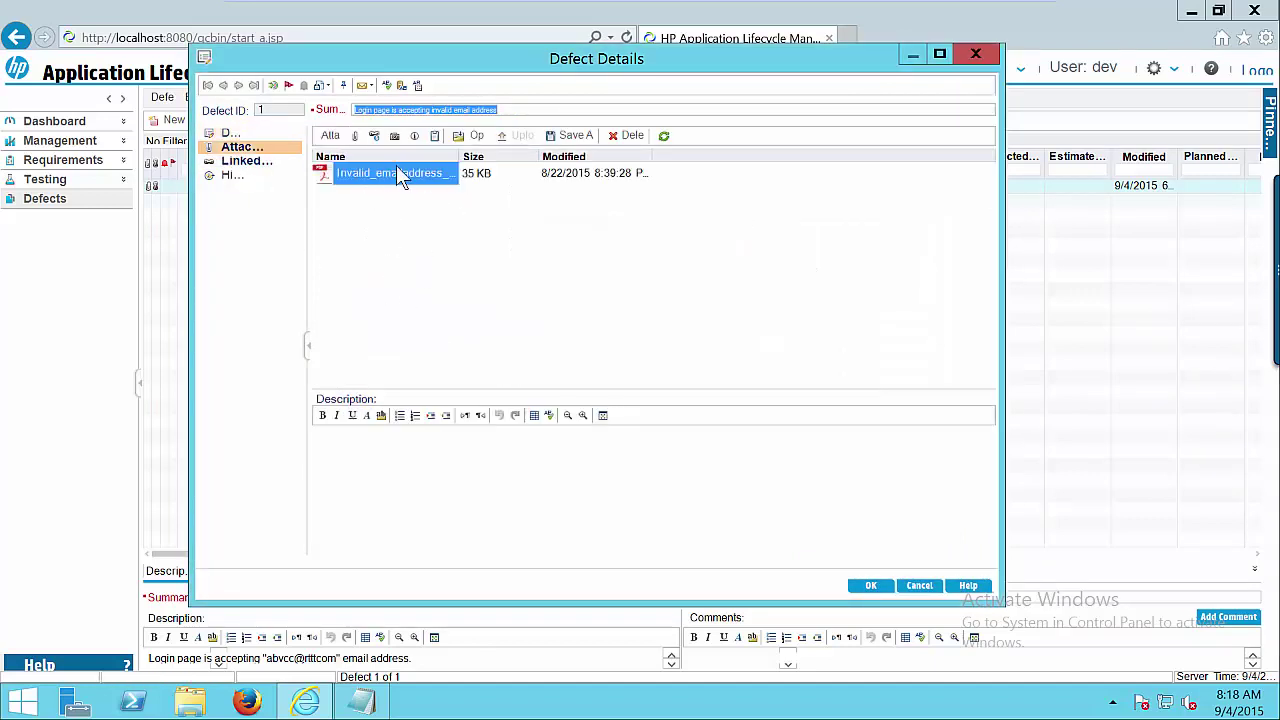
# Step: Back on the detail fields, set the defect's Status to Open and save it
pyautogui.click(238, 133)
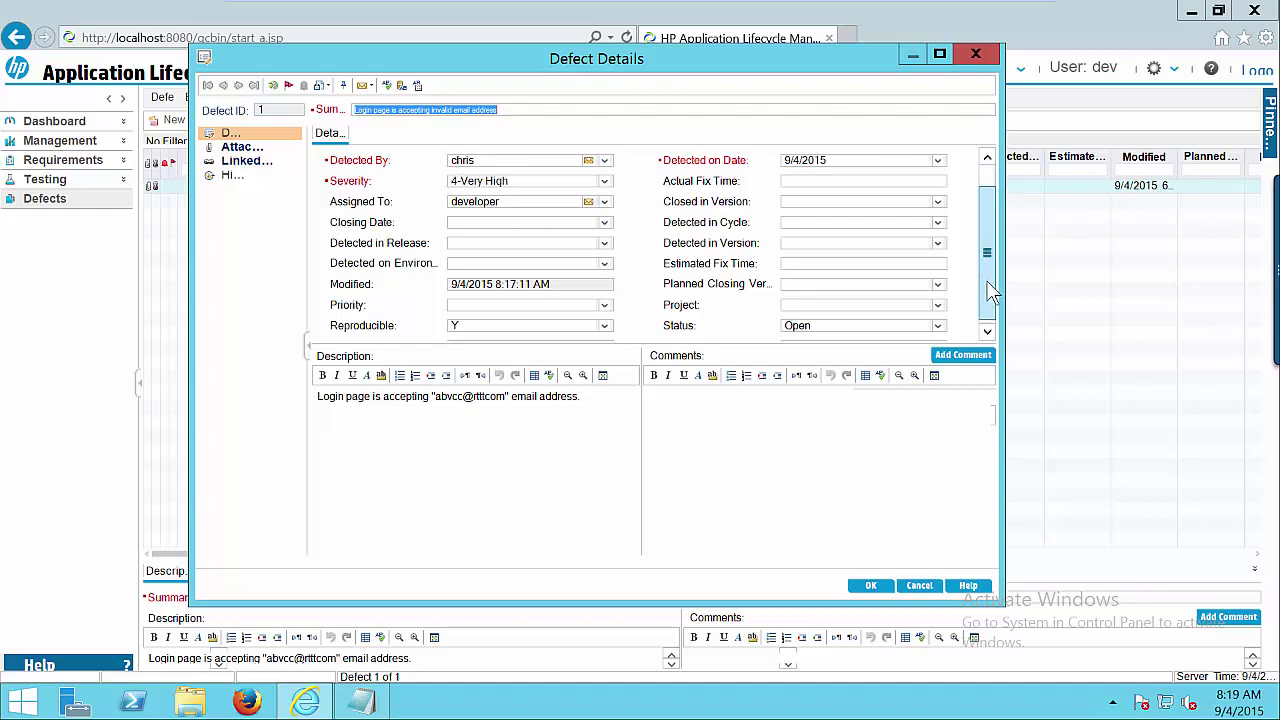
pyautogui.scroll(-2, 988, 294)
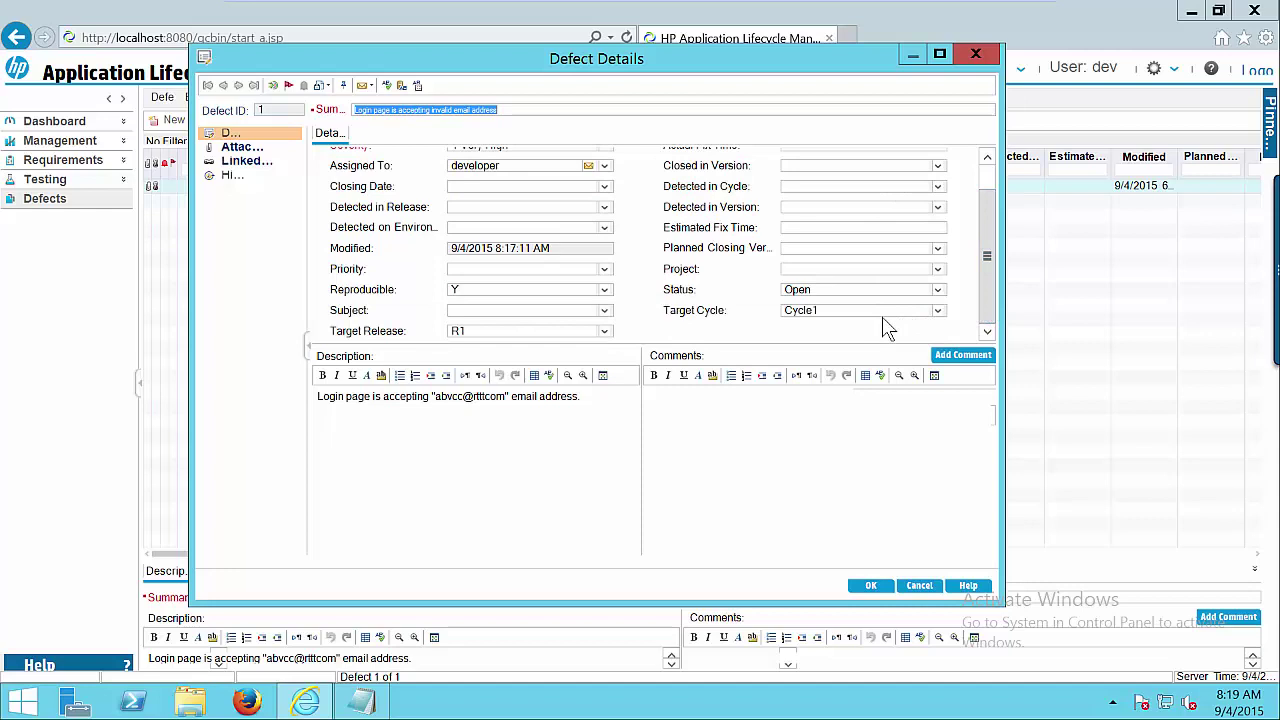
pyautogui.click(938, 290)
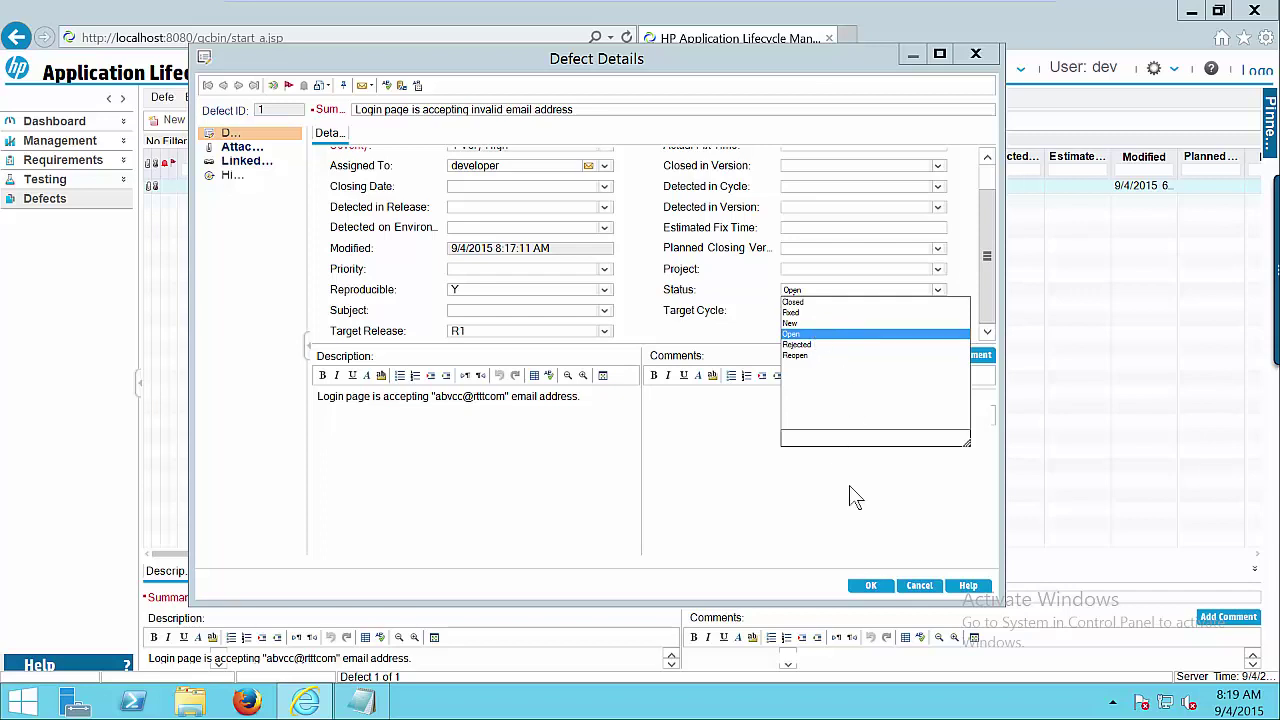
pyautogui.click(829, 535)
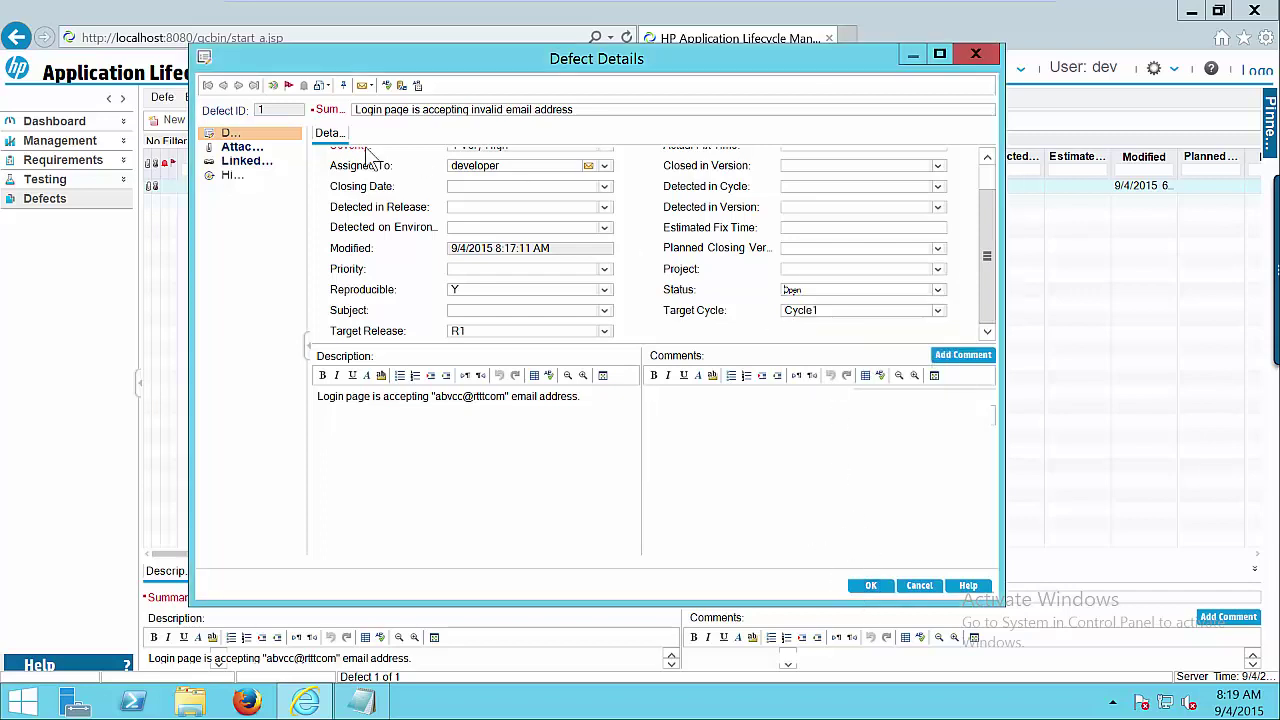
pyautogui.click(868, 585)
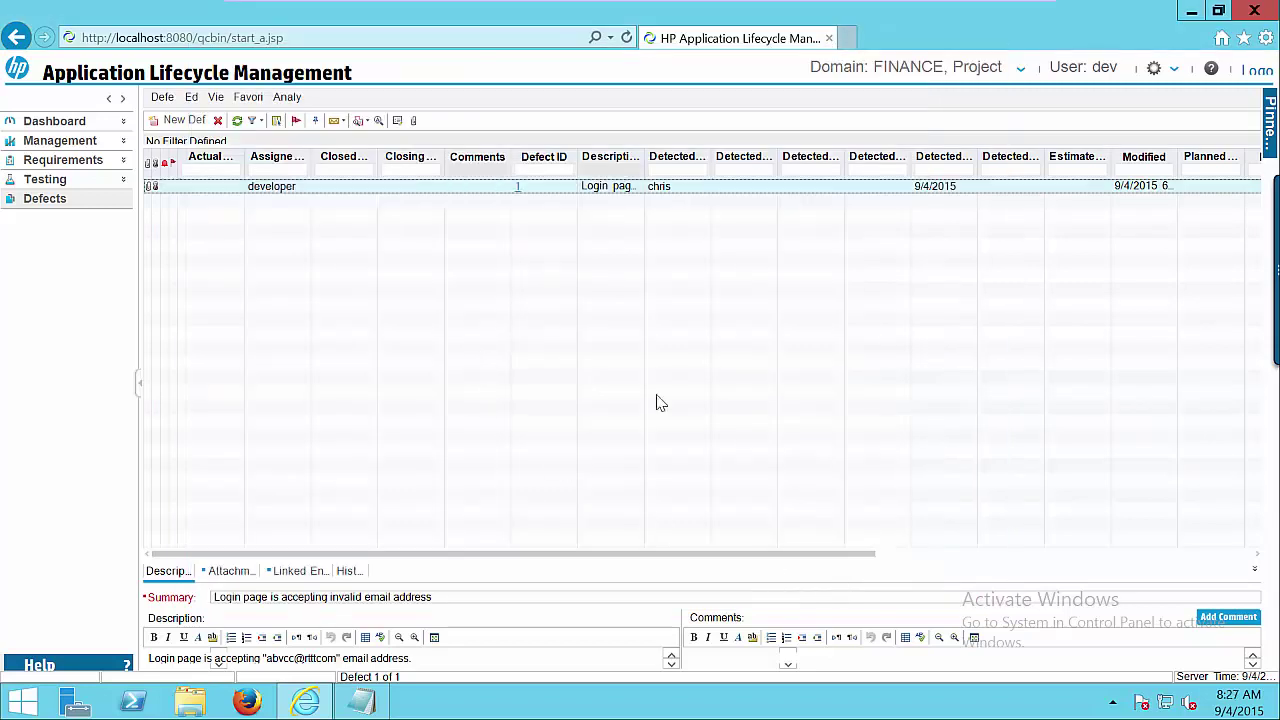